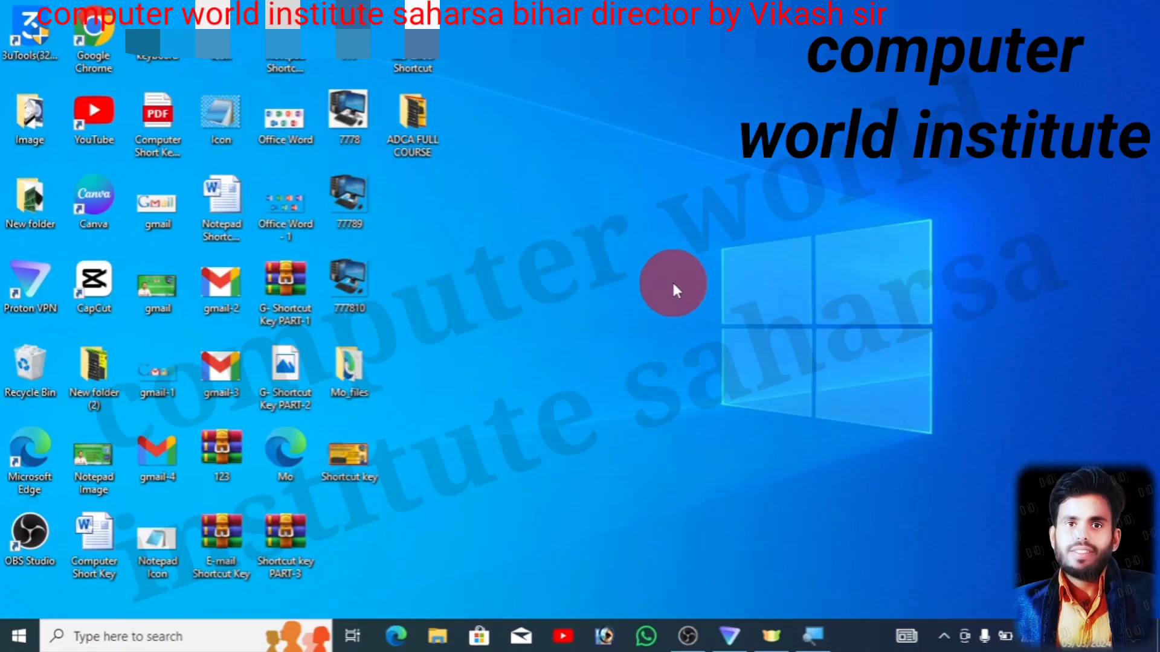
# Open Google Chrome and search the web for "mangal font gail download"
pyautogui.click(103, 41)
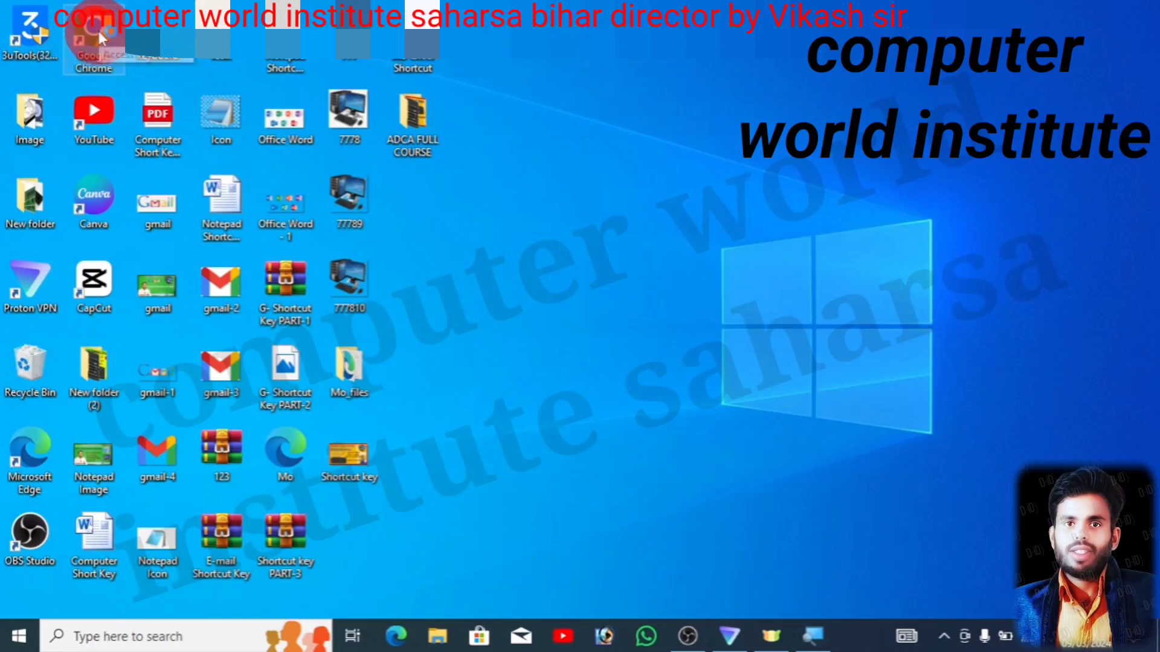
pyautogui.doubleClick(97, 38)
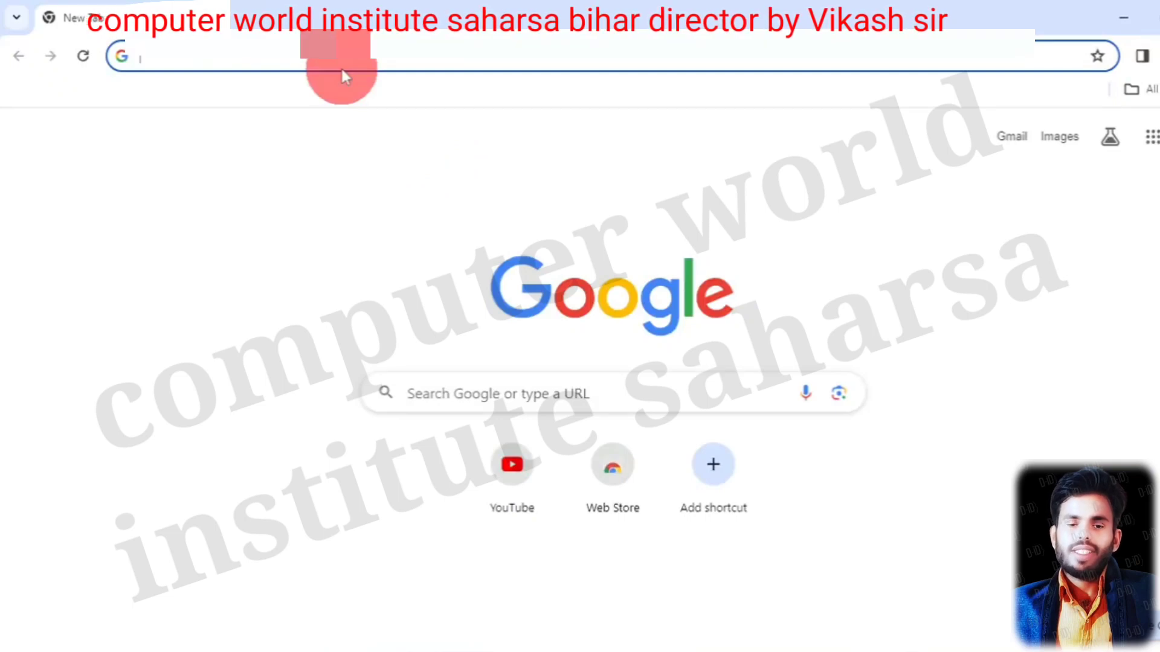
pyautogui.write('m')
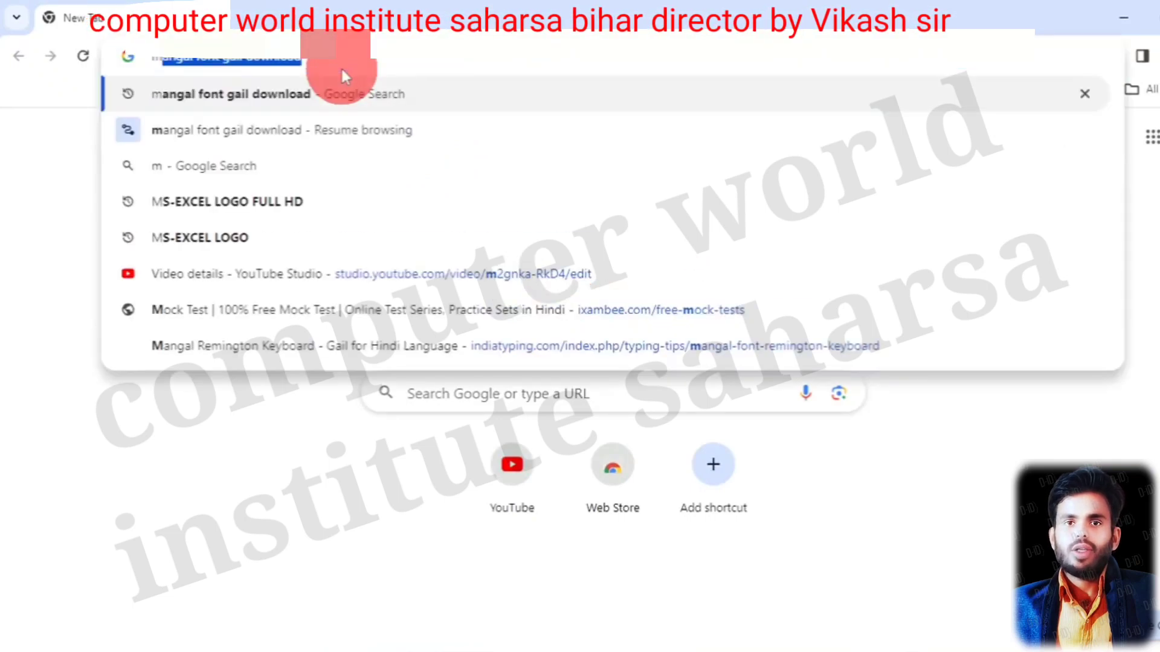
pyautogui.press('Right')
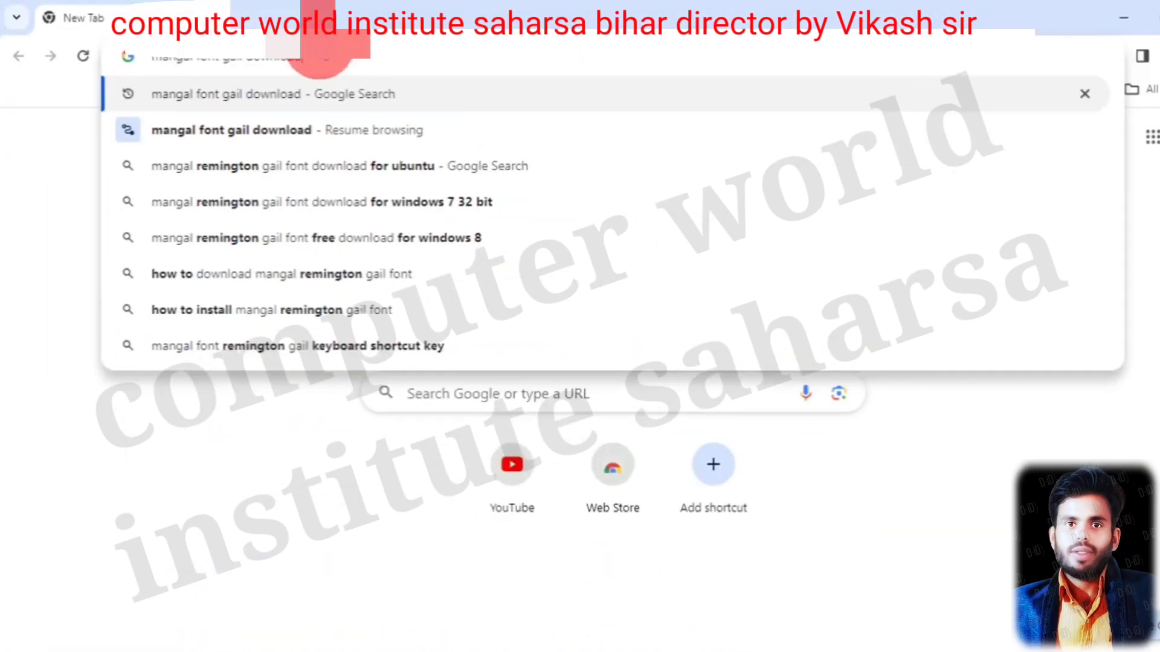
pyautogui.press('Return')
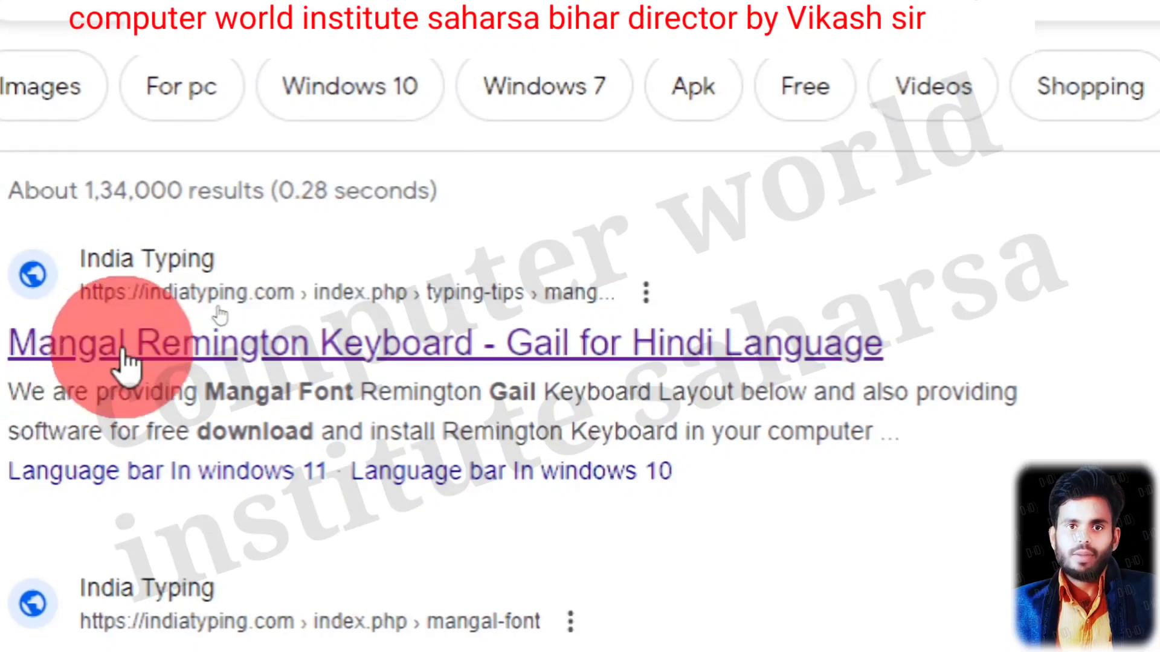
# Open the India Typing result for the Mangal Remington Gail keyboard, dismiss the ad, and go to the software download table
pyautogui.click(596, 374)
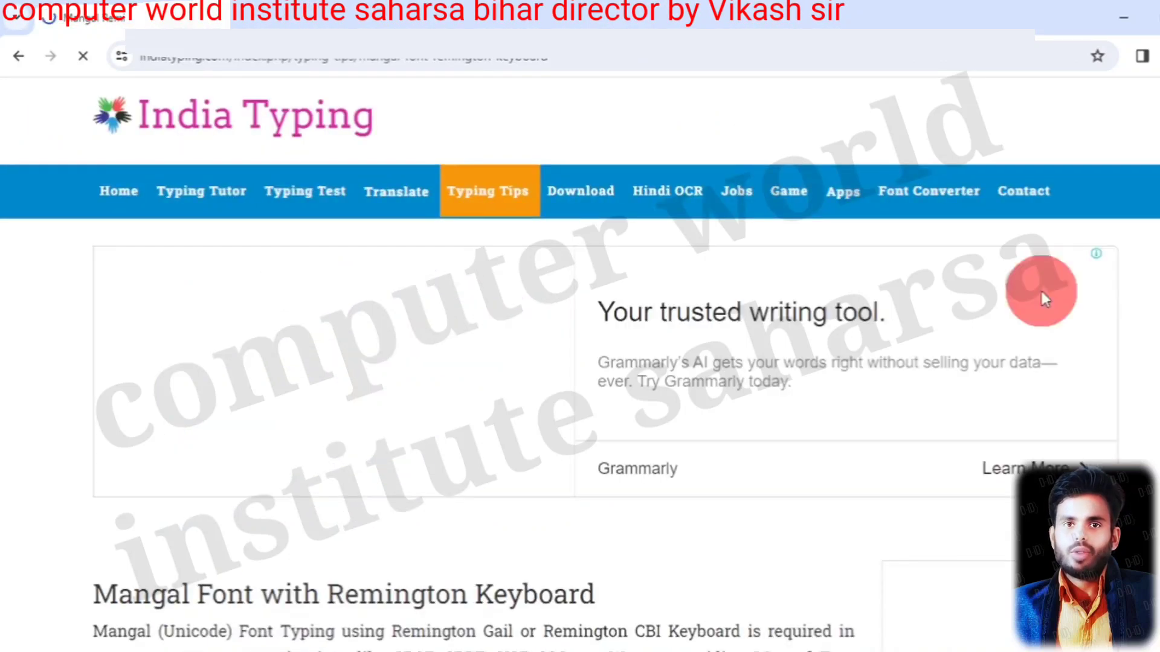
pyautogui.click(1110, 254)
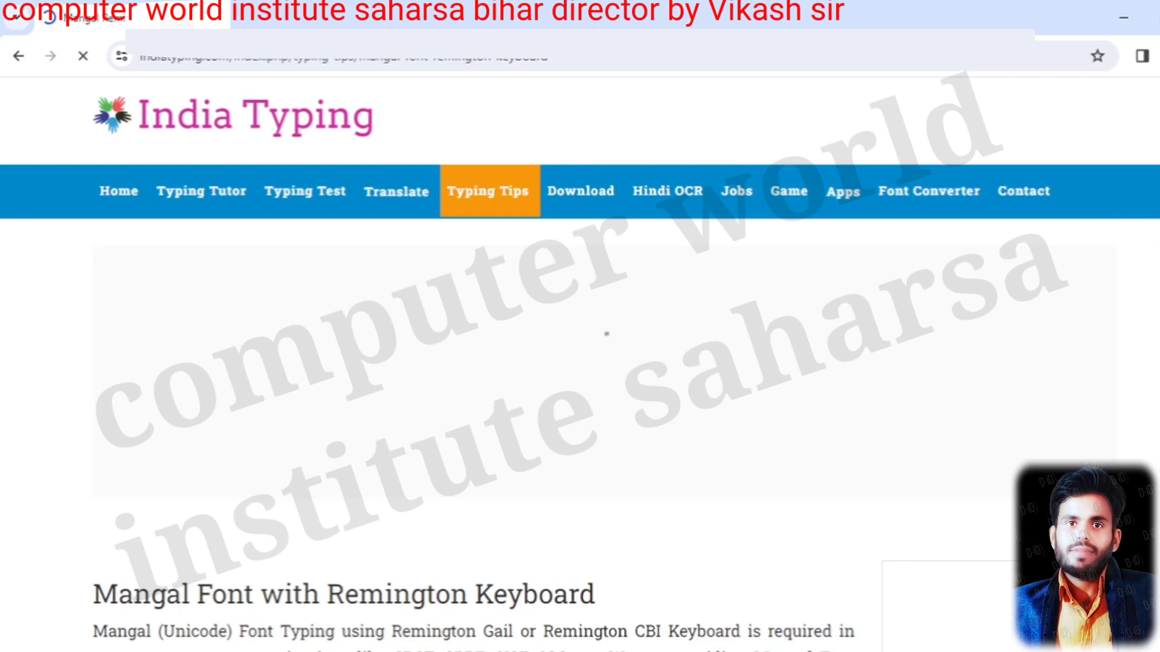
pyautogui.scroll(-10, 580, 363)
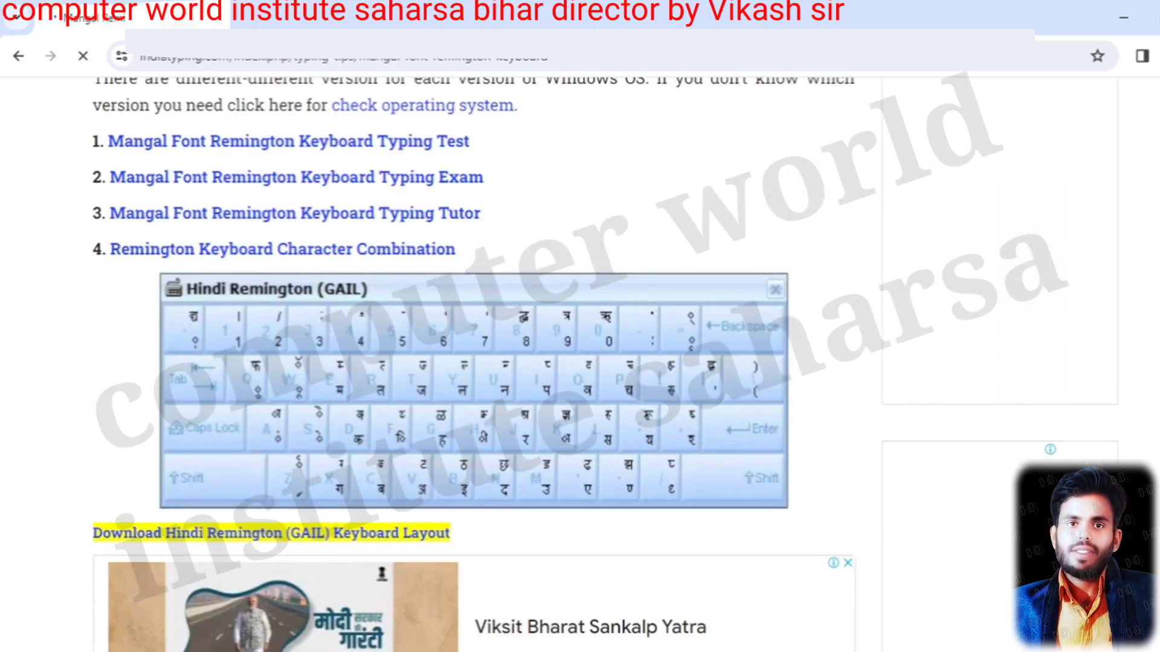
pyautogui.scroll(-1, 415, 356)
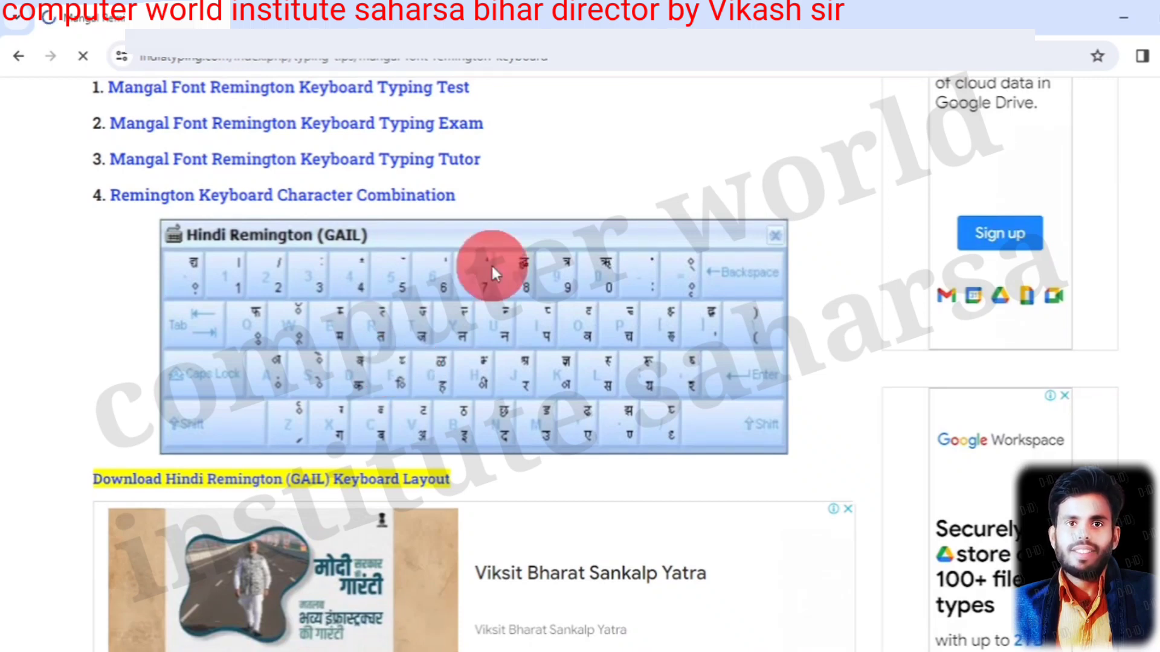
pyautogui.scroll(-9, 491, 263)
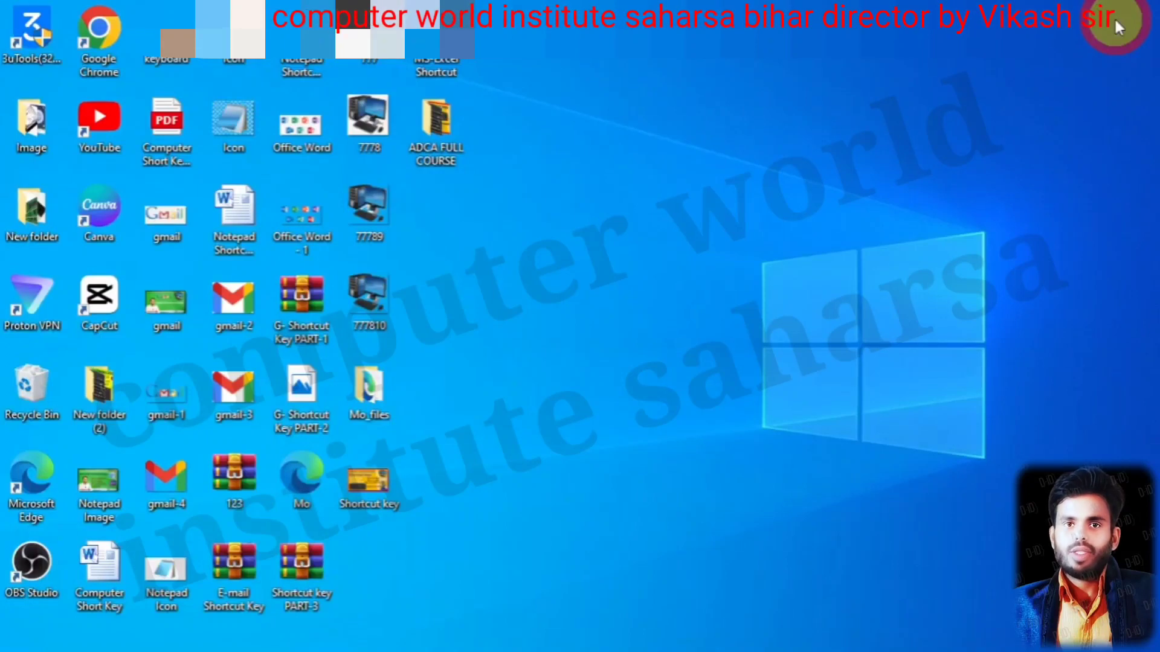
# Open Control Panel and display all its items as Large icons
pyautogui.press('super+e')
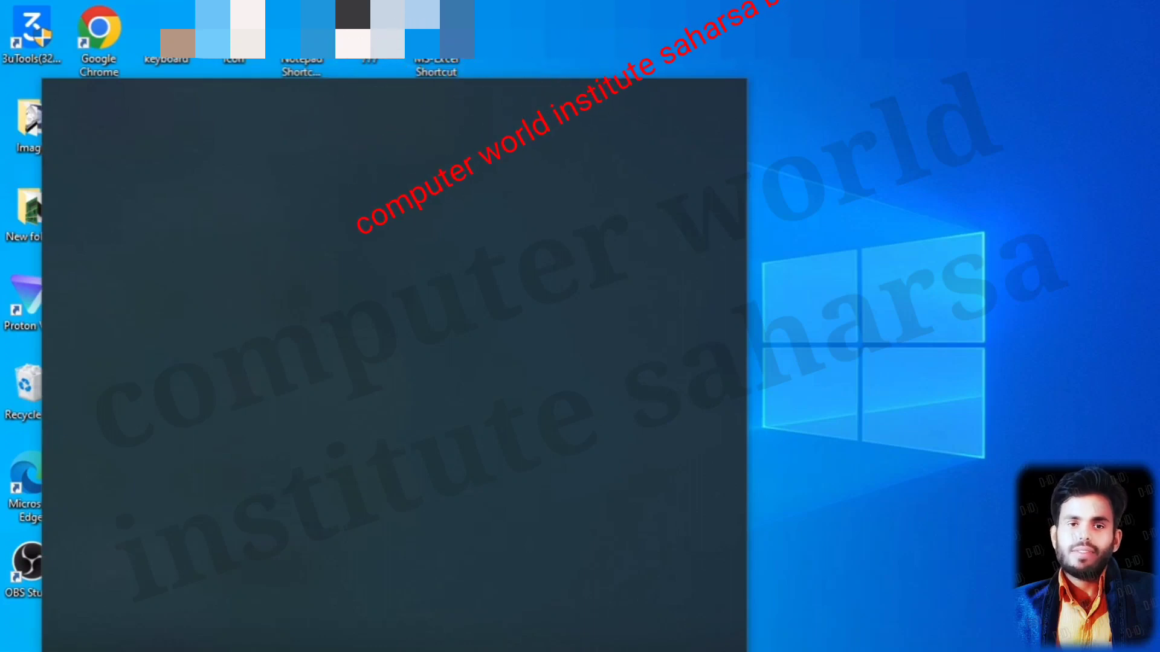
pyautogui.click(552, 244)
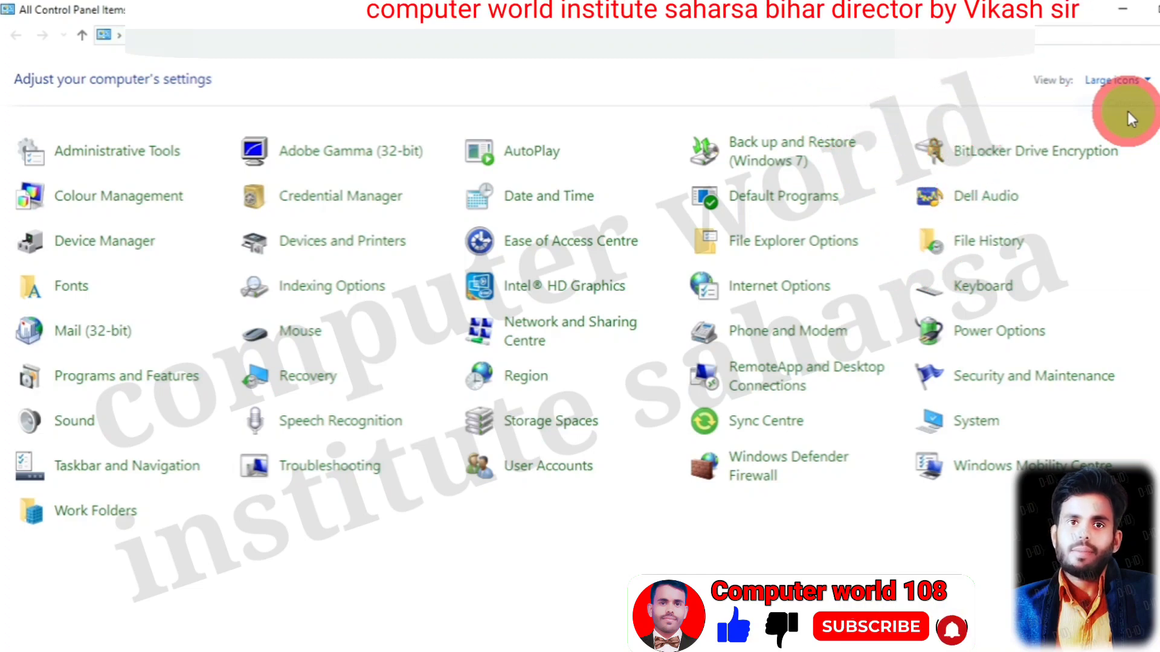
pyautogui.click(1127, 112)
pyautogui.click(887, 80)
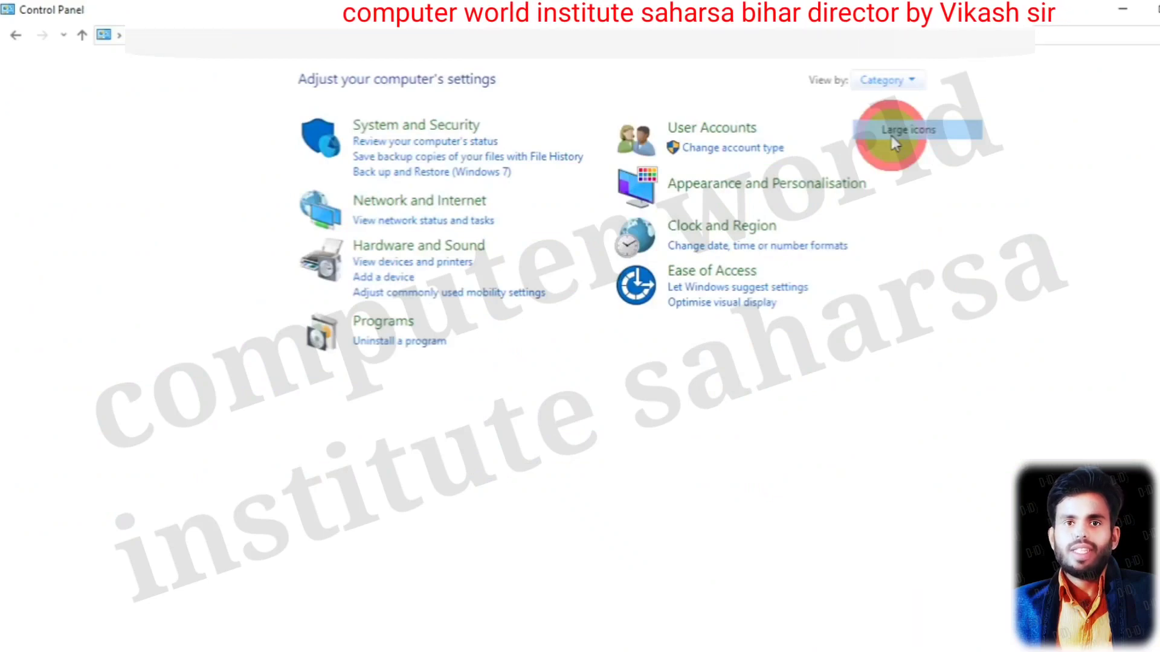
pyautogui.click(893, 132)
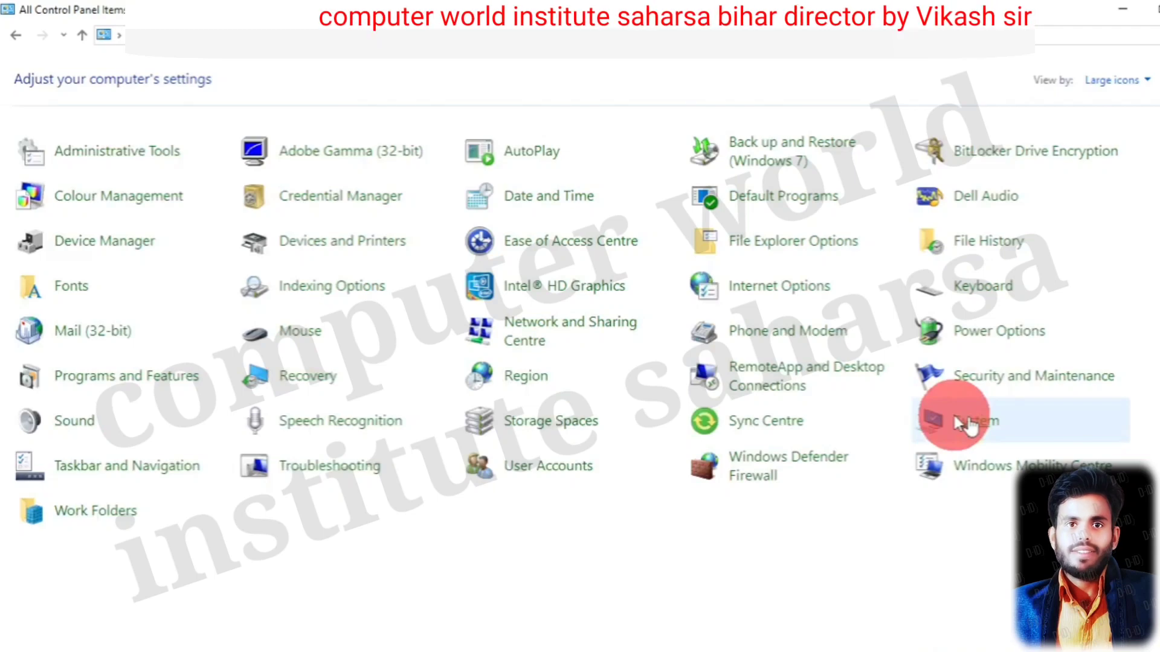
# Open the System information, check whether the operating system is 32-bit or 64-bit, and close it
pyautogui.click(991, 419)
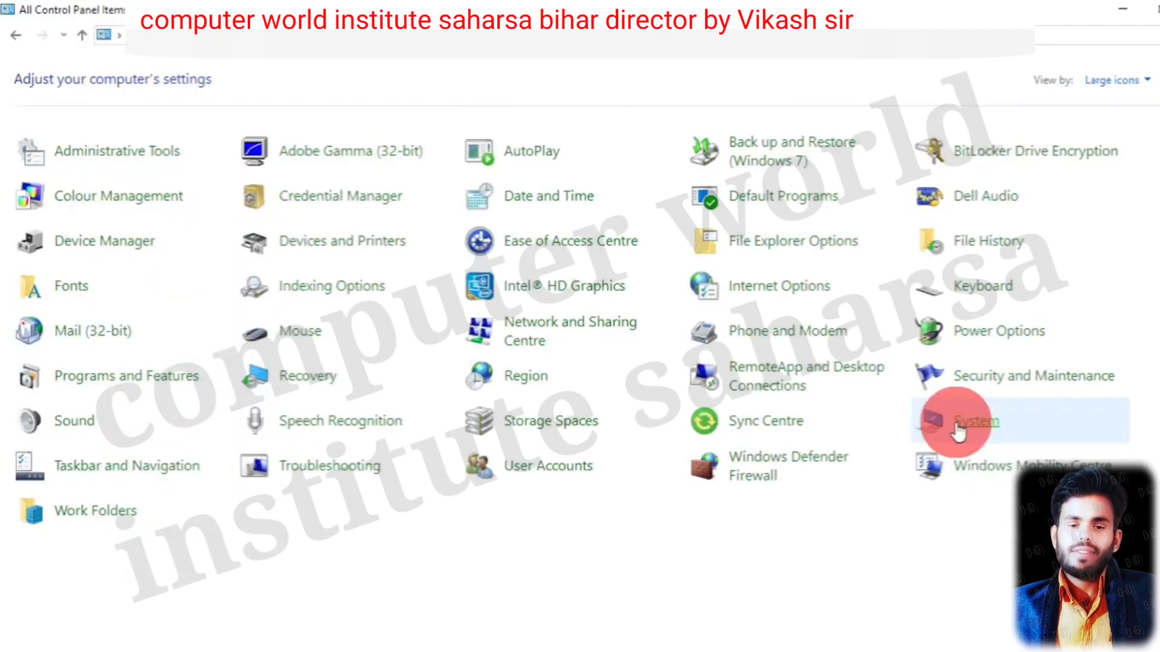
pyautogui.click(958, 424)
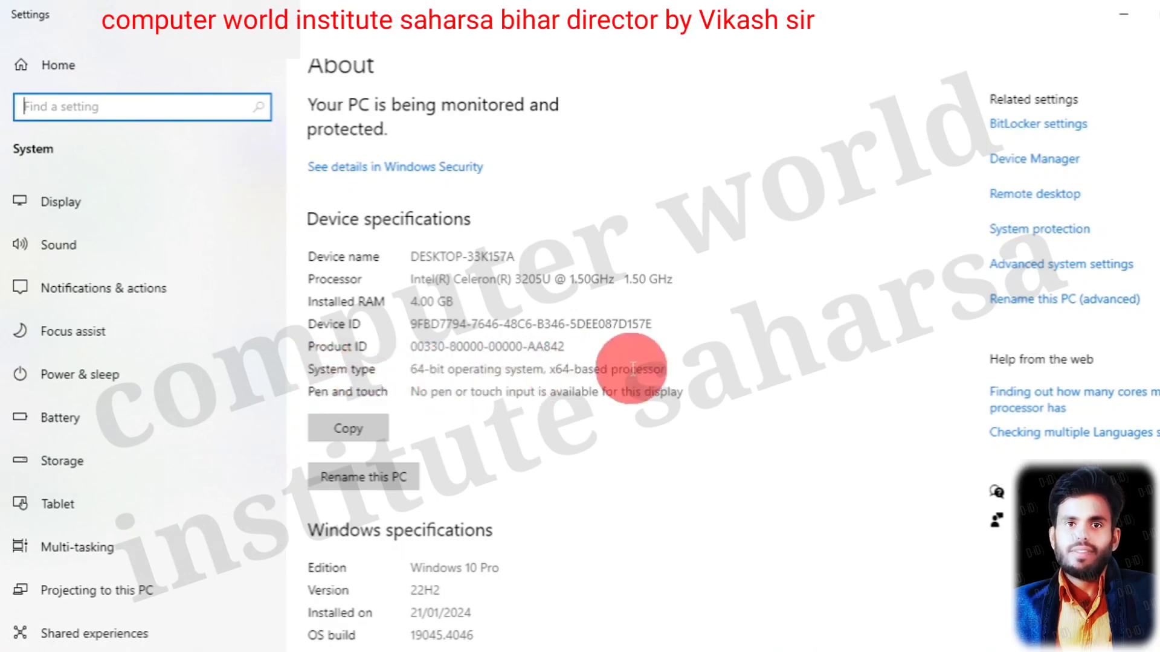
pyautogui.click(1098, 114)
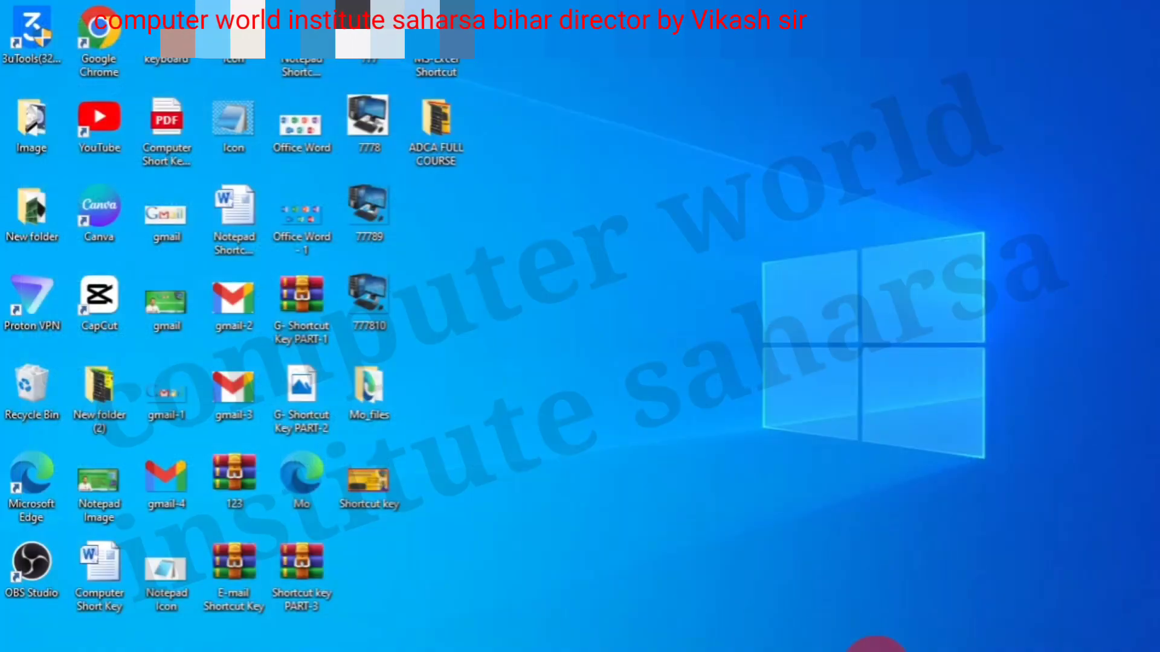
# Return to the India Typing page in Chrome and download the Hindi typing software for Windows 10 - 64 bit
pyautogui.click(869, 650)
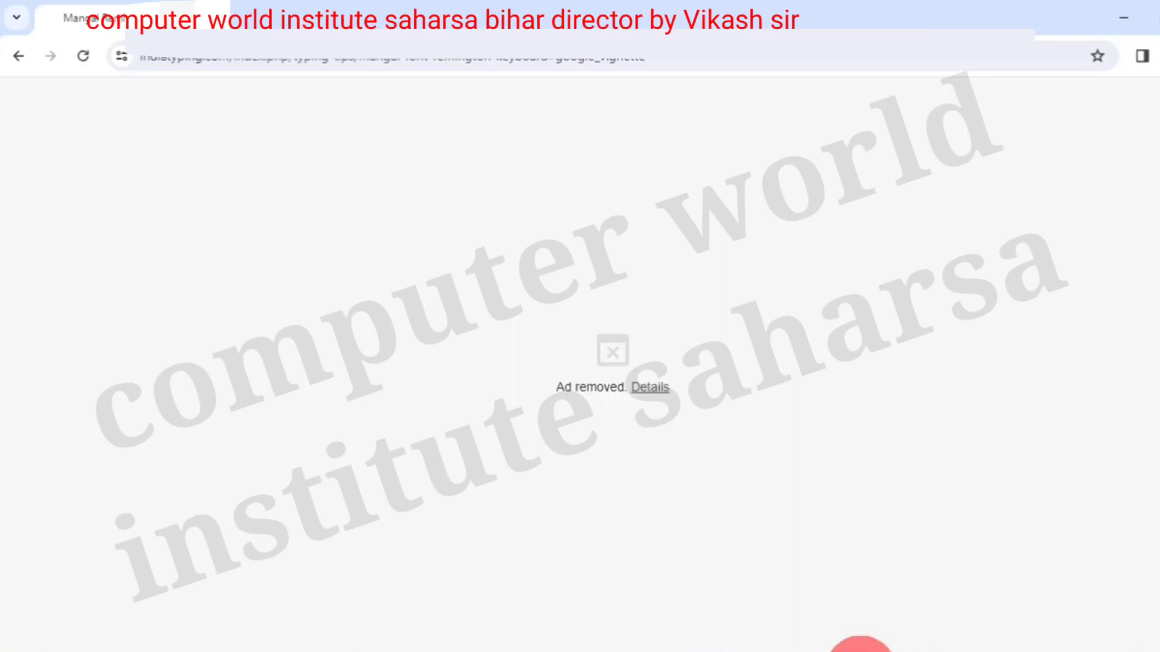
pyautogui.click(864, 649)
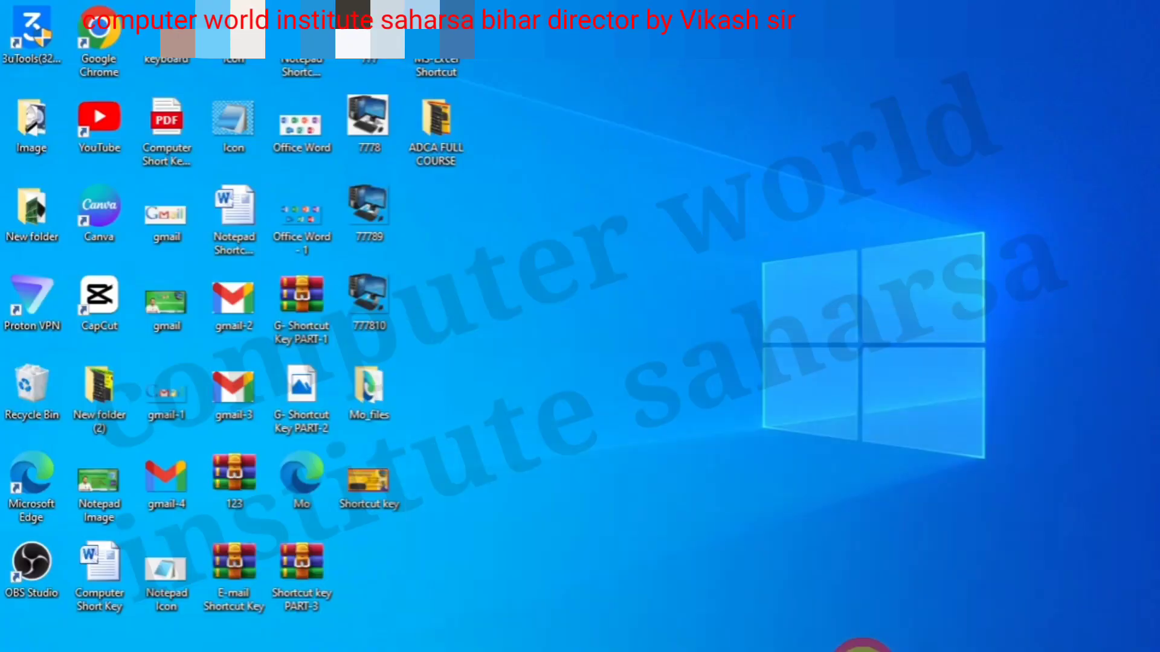
pyautogui.click(857, 648)
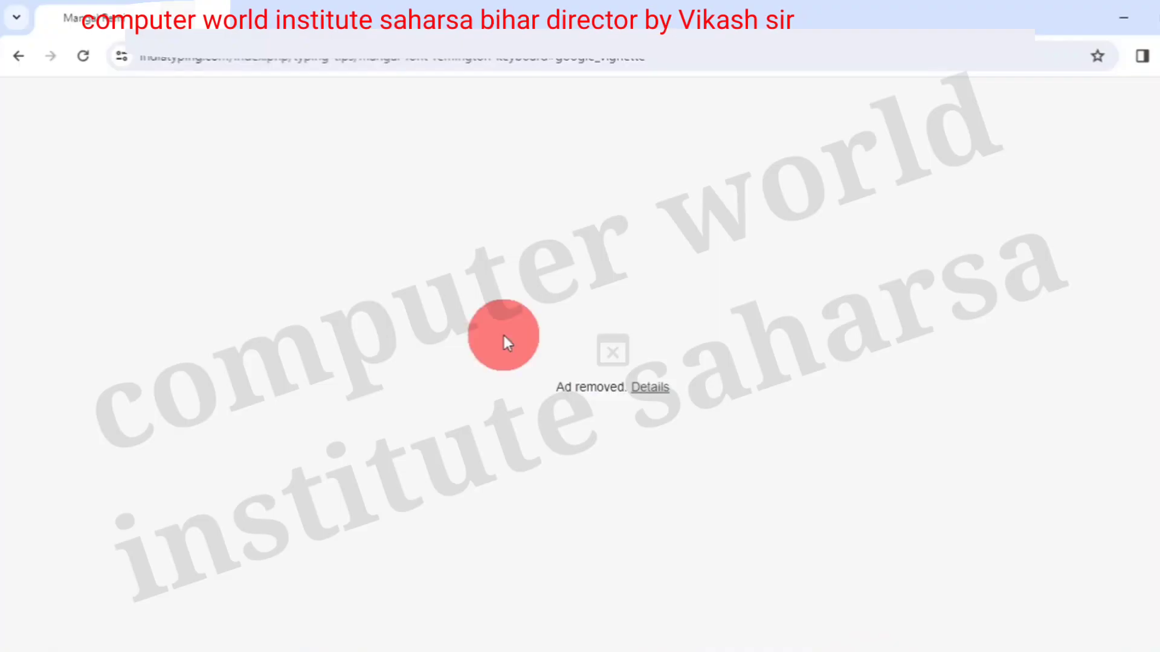
pyautogui.click(20, 56)
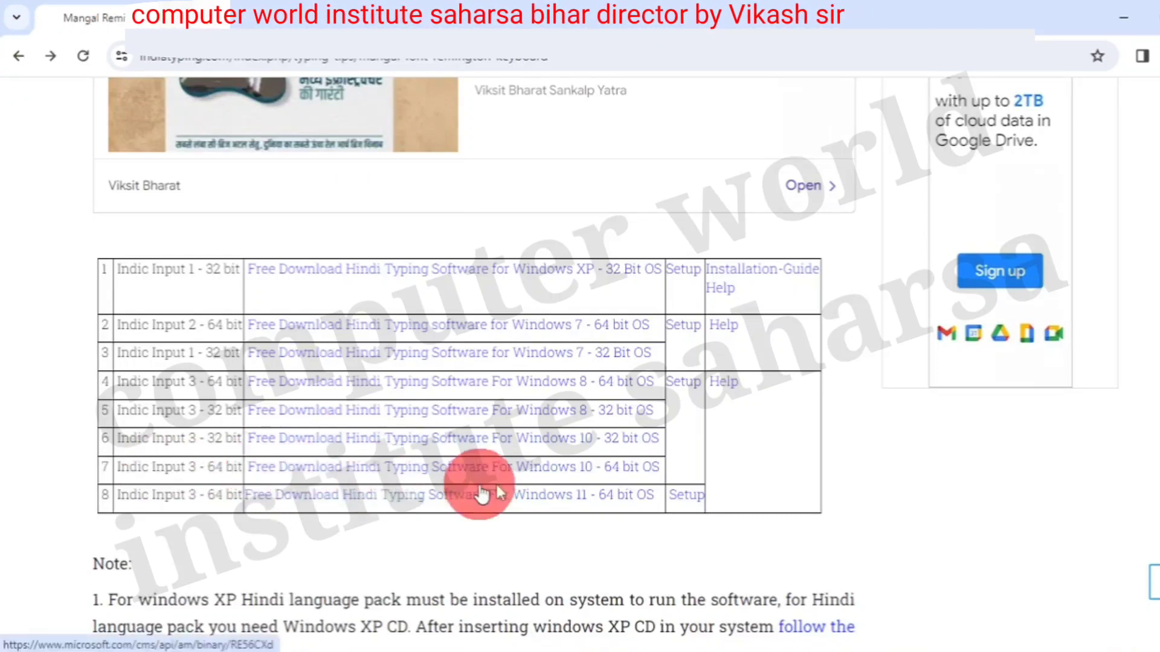
pyautogui.click(589, 466)
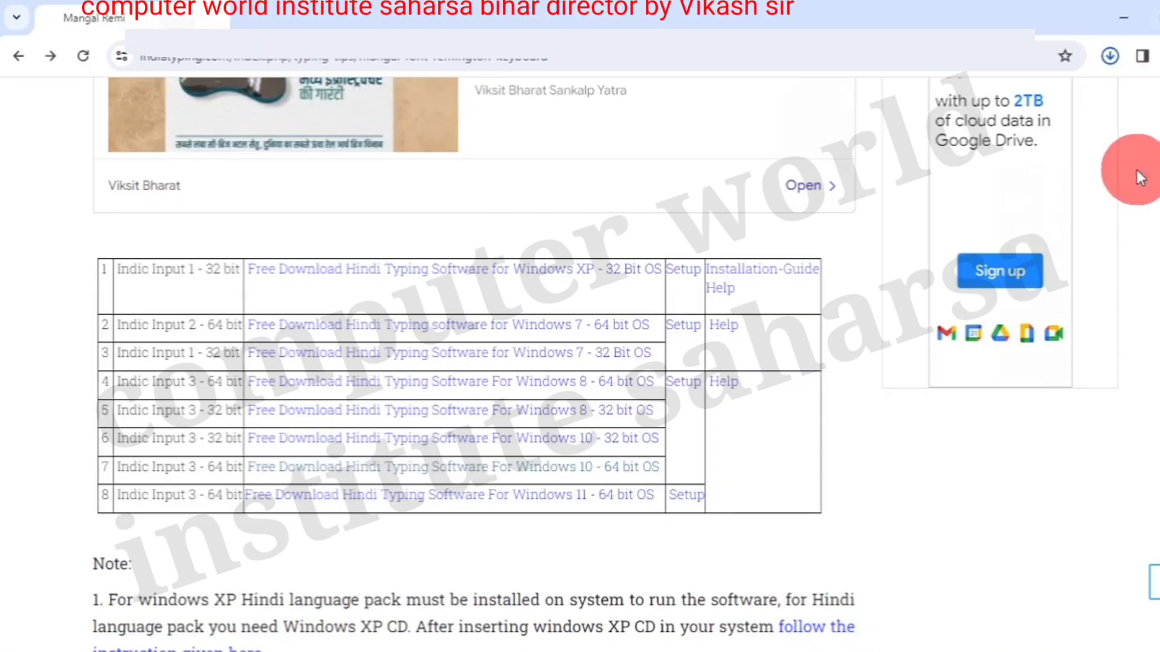
# Show the downloaded Hindi Indic Input 3 64-Bit archive in its folder and cut it
pyautogui.hotkey('ctrl', 'j')
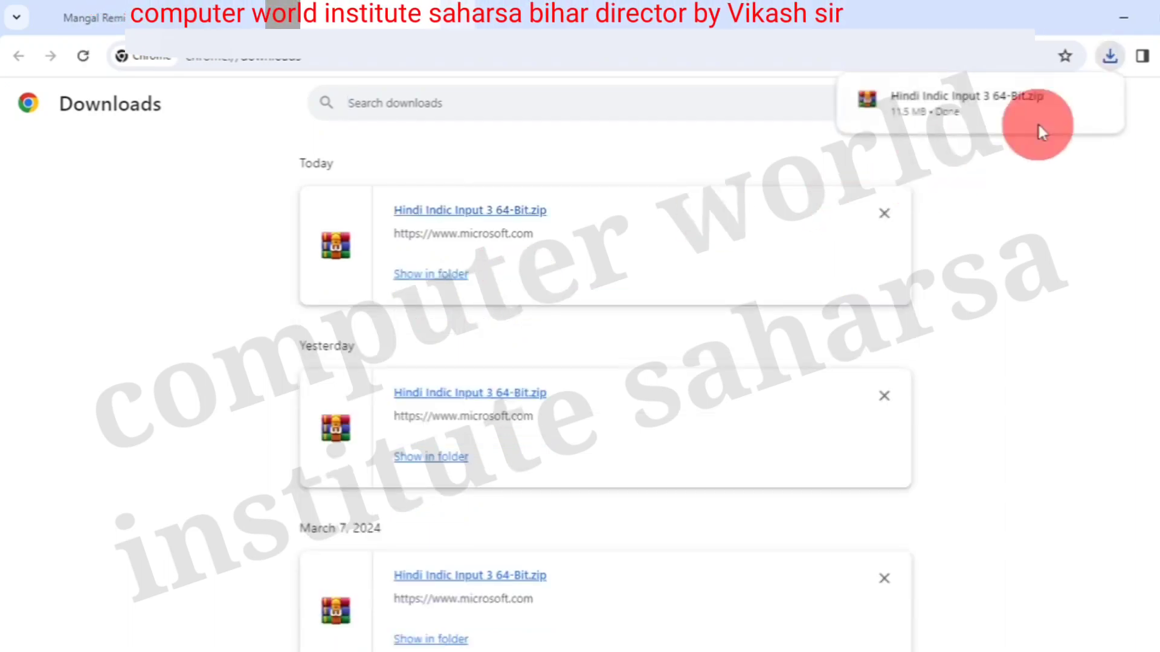
pyautogui.moveTo(1025, 124)
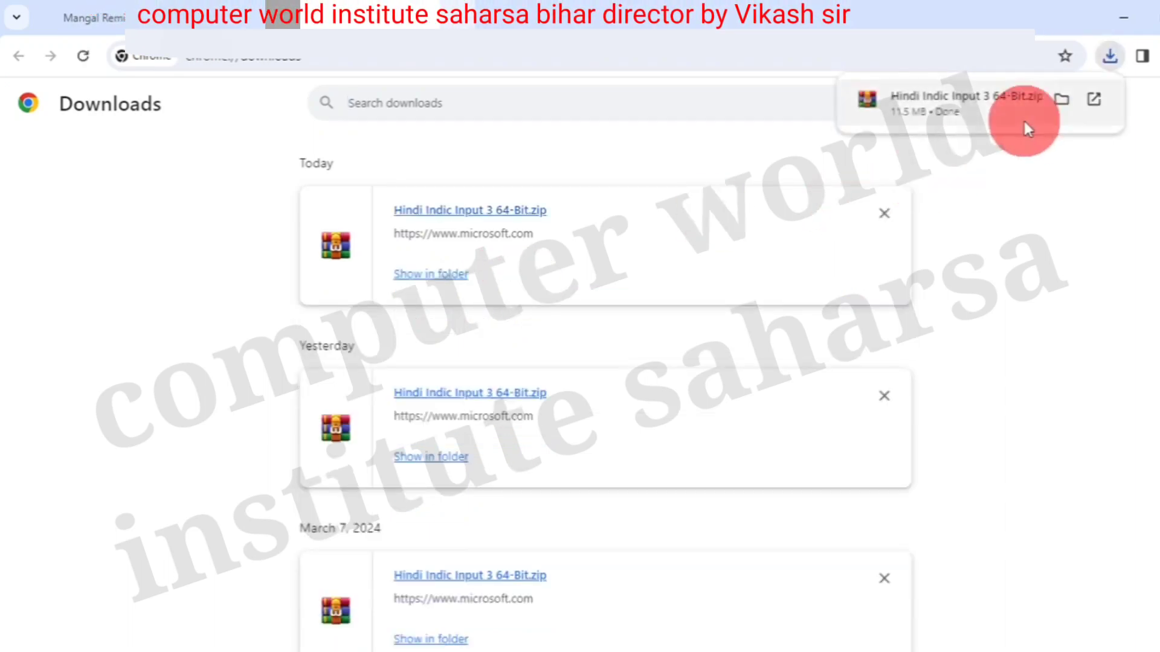
pyautogui.click(1062, 101)
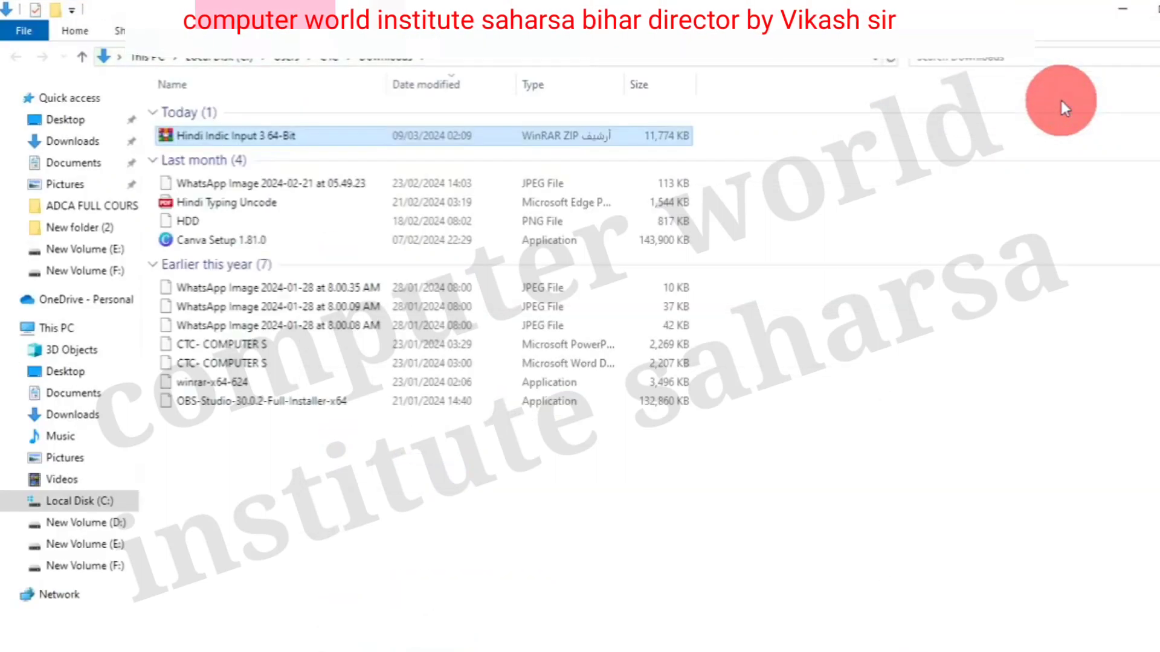
pyautogui.rightClick(297, 143)
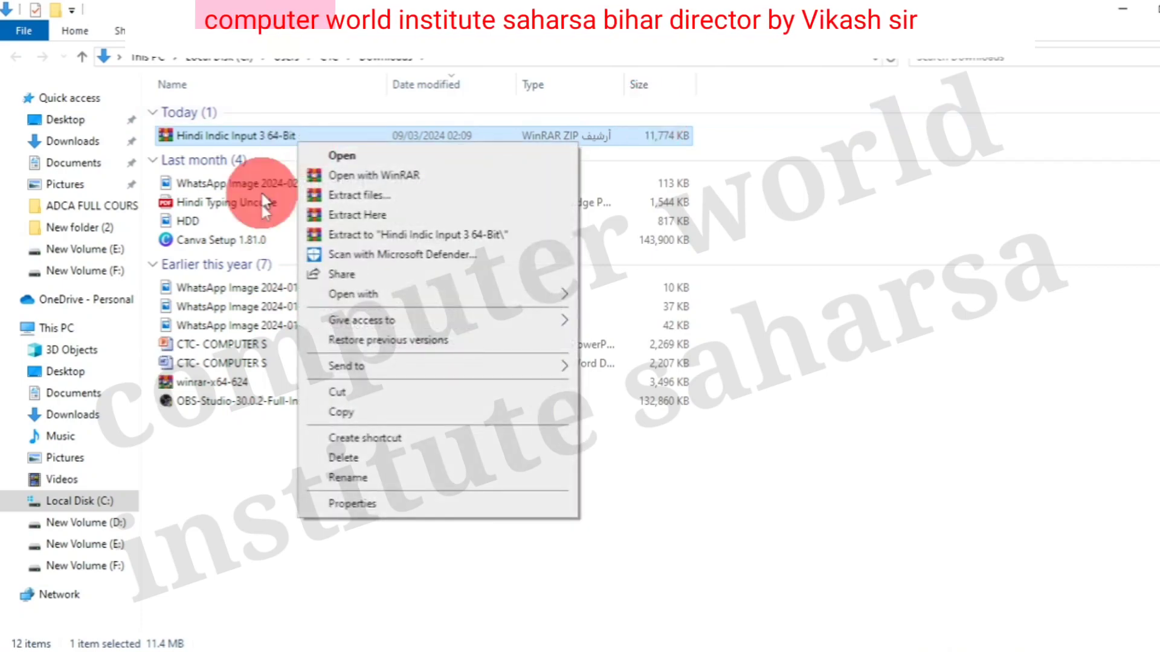
pyautogui.click(337, 391)
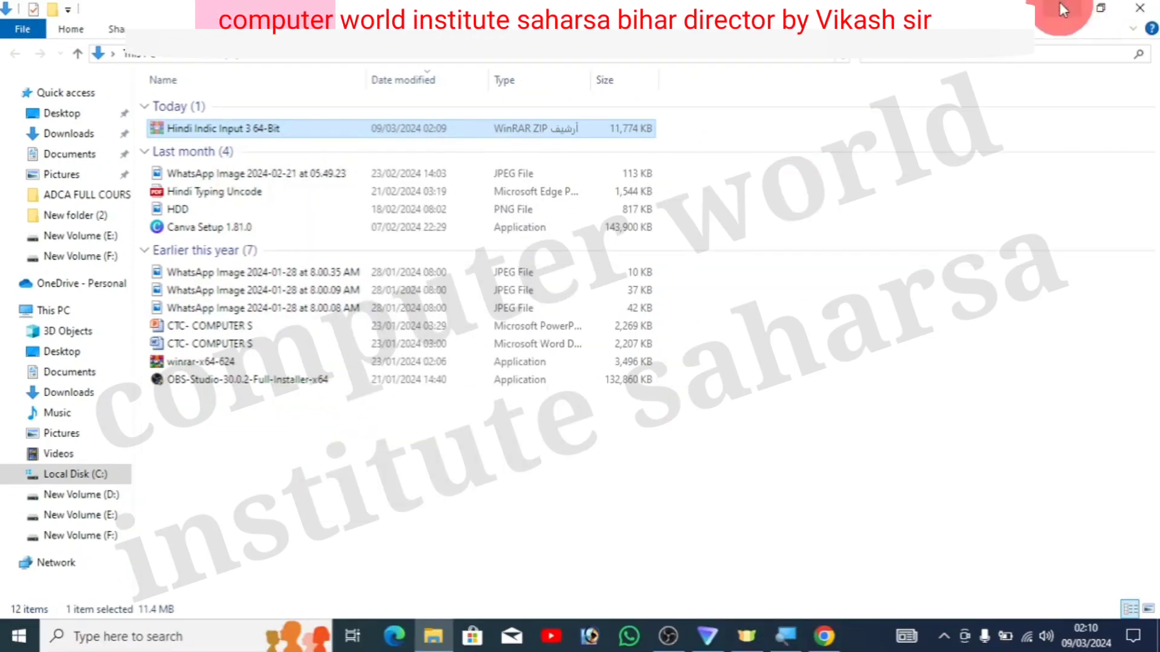
# Minimise the open windows and create a new folder on the desktop, keeping its default name
pyautogui.click(1060, 5)
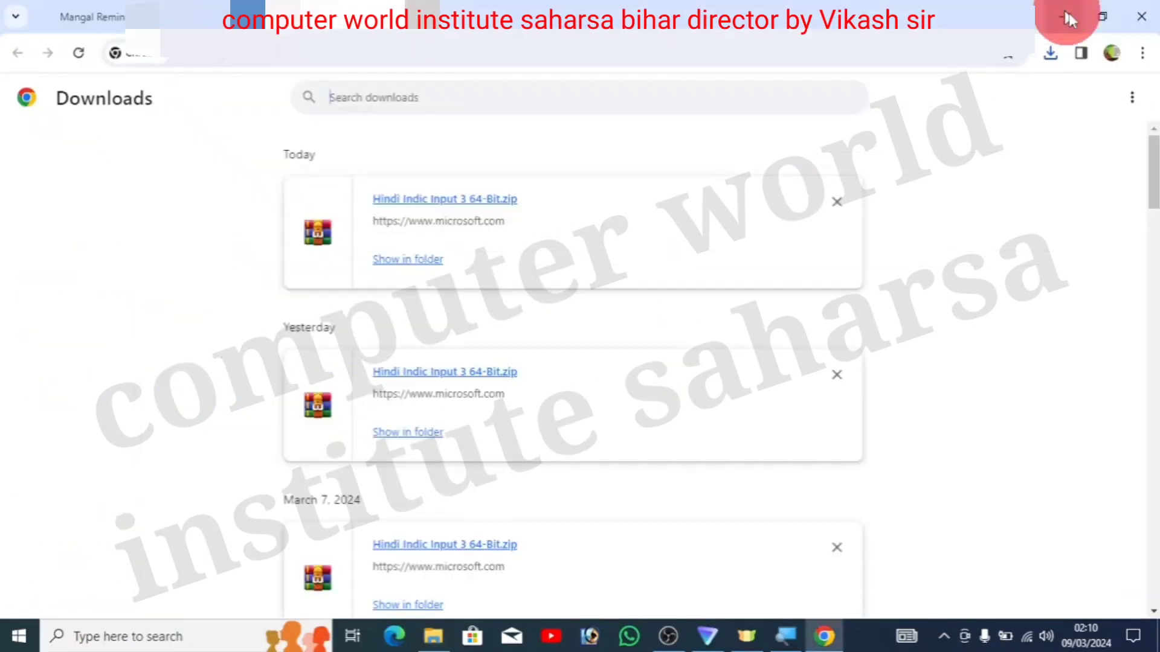
pyautogui.click(1126, 16)
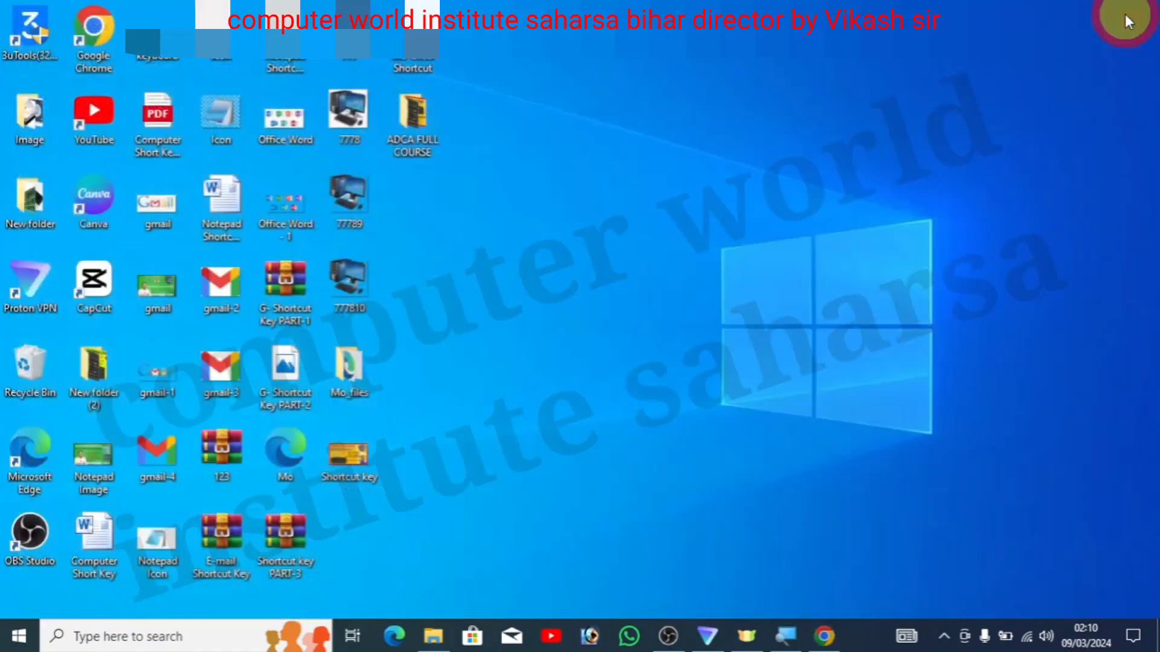
pyautogui.rightClick(648, 111)
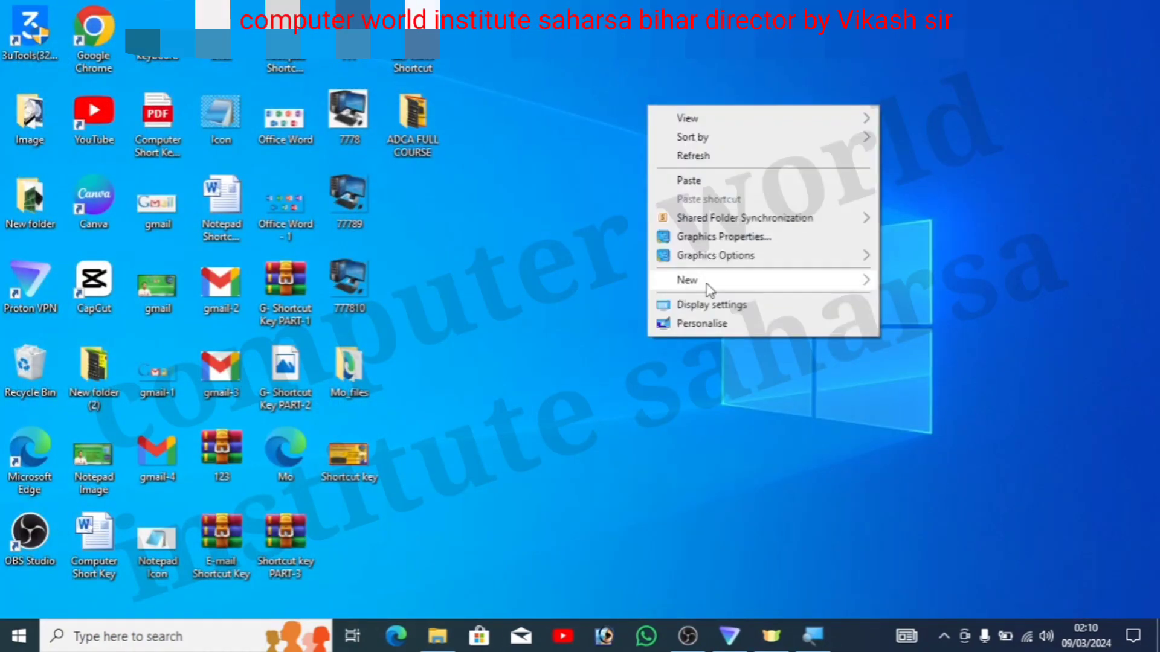
pyautogui.moveTo(712, 284)
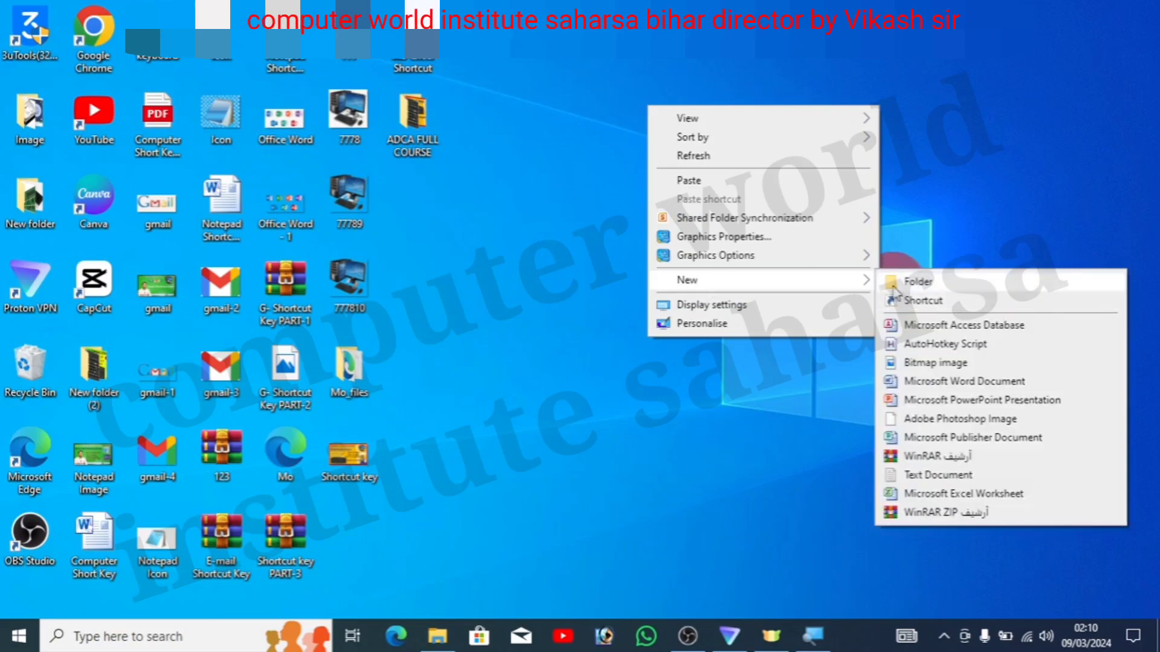
pyautogui.click(912, 282)
pyautogui.click(755, 283)
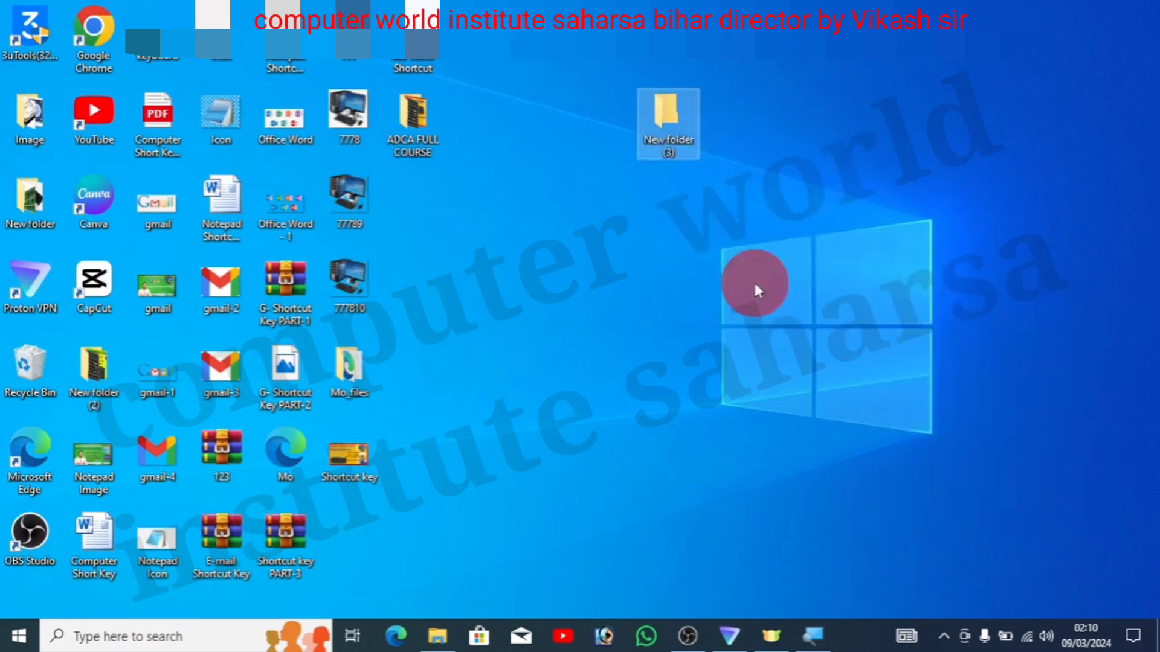
pyautogui.click(755, 287)
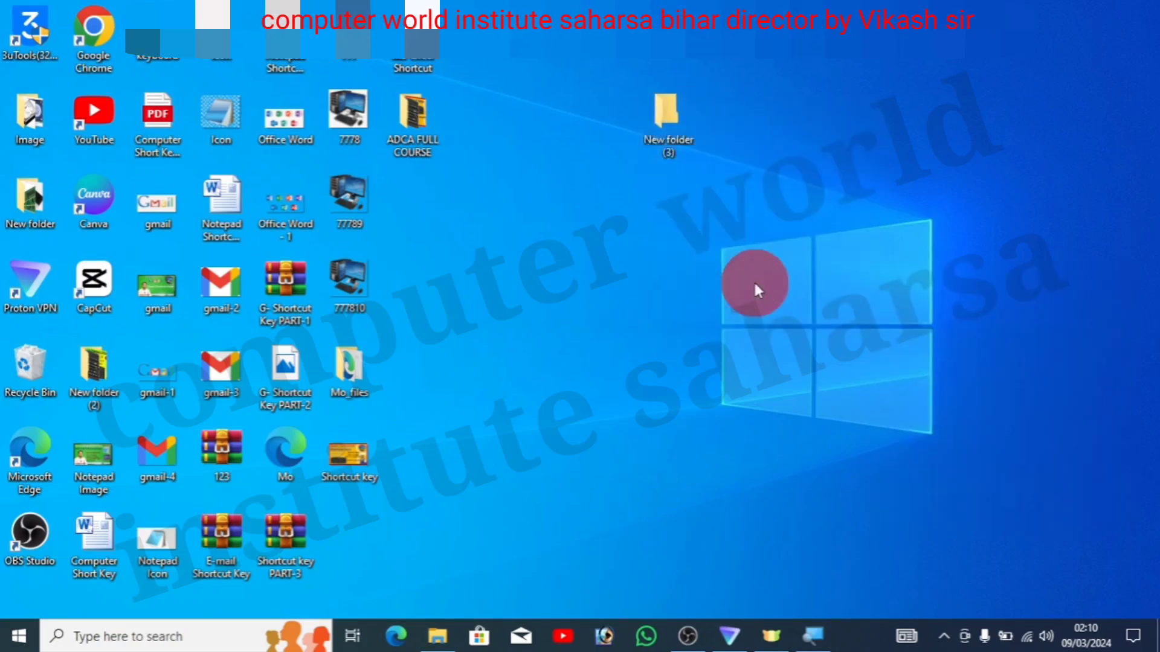
# Paste the Hindi Indic Input 3 64-Bit archive into the new desktop folder and extract it there
pyautogui.click(509, 251)
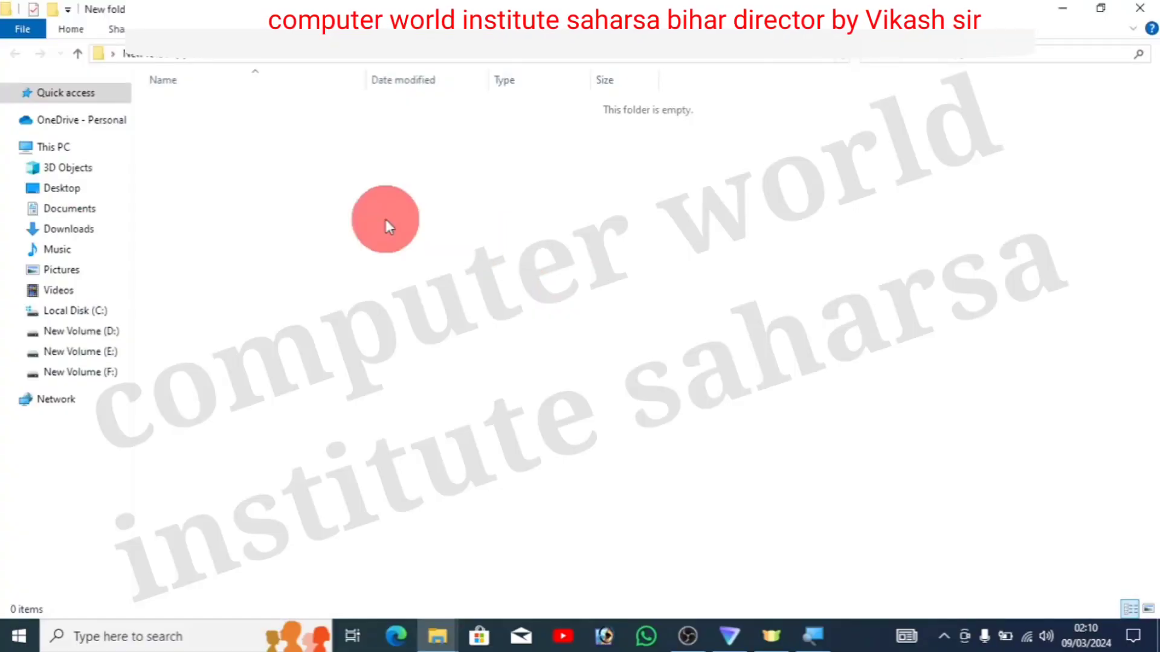
pyautogui.rightClick(386, 220)
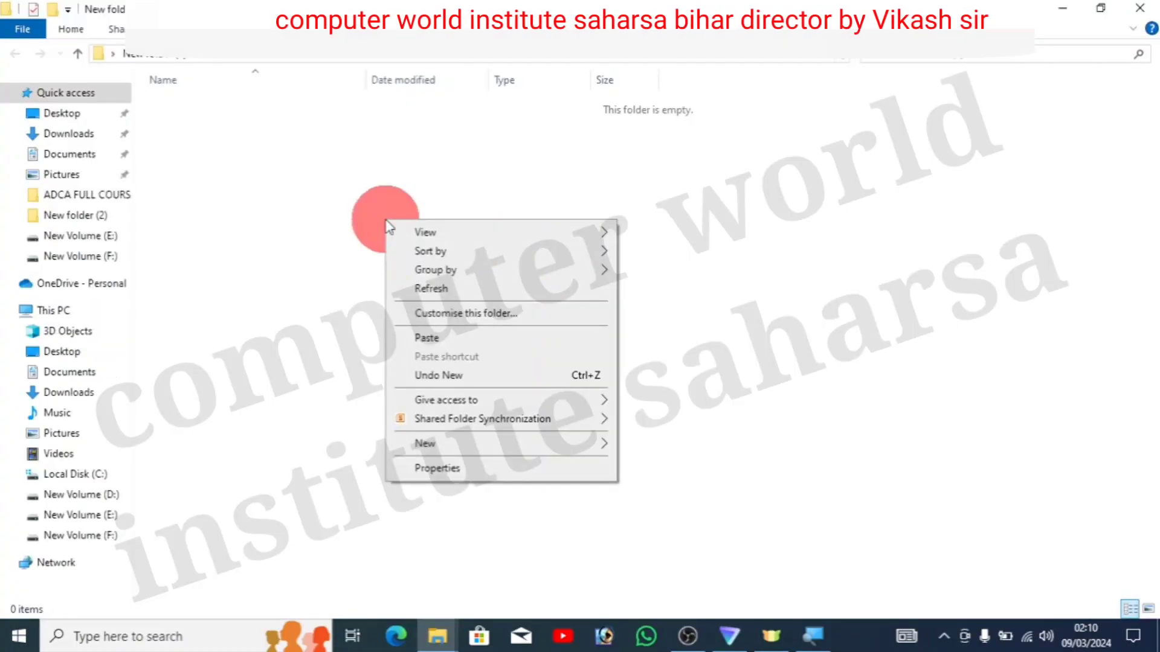
pyautogui.click(433, 342)
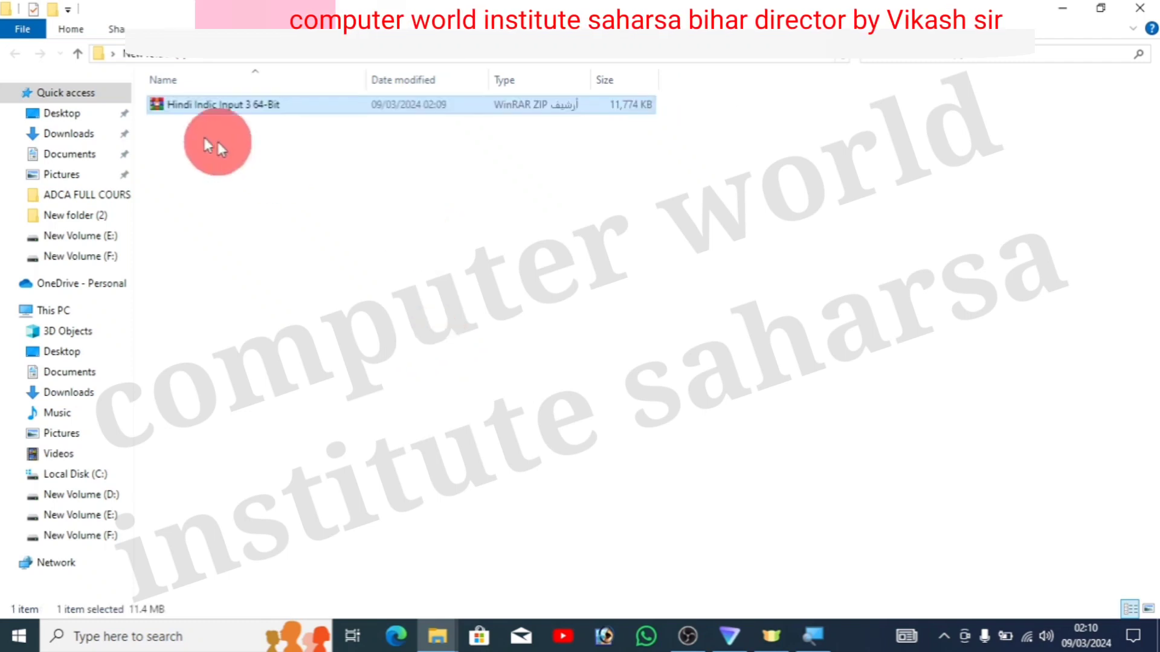
pyautogui.rightClick(241, 114)
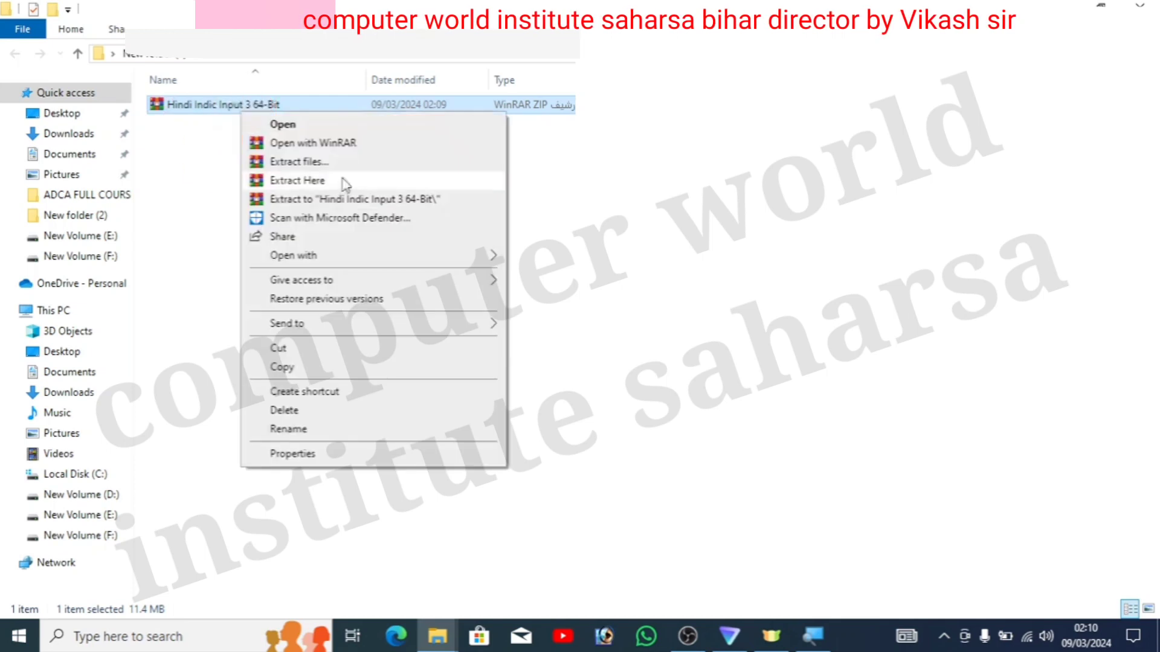
pyautogui.click(308, 180)
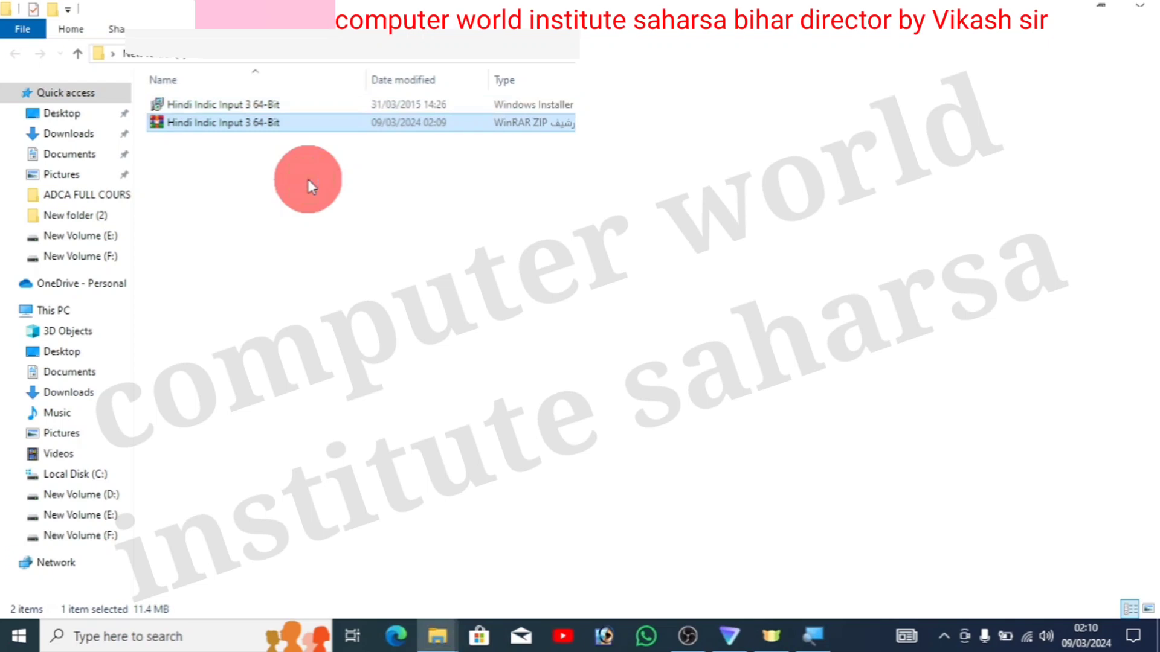
# Run the extracted Hindi Indic Input 3 64-Bit installer and proceed to the installation folder selection
pyautogui.click(259, 104)
pyautogui.doubleClick(259, 104)
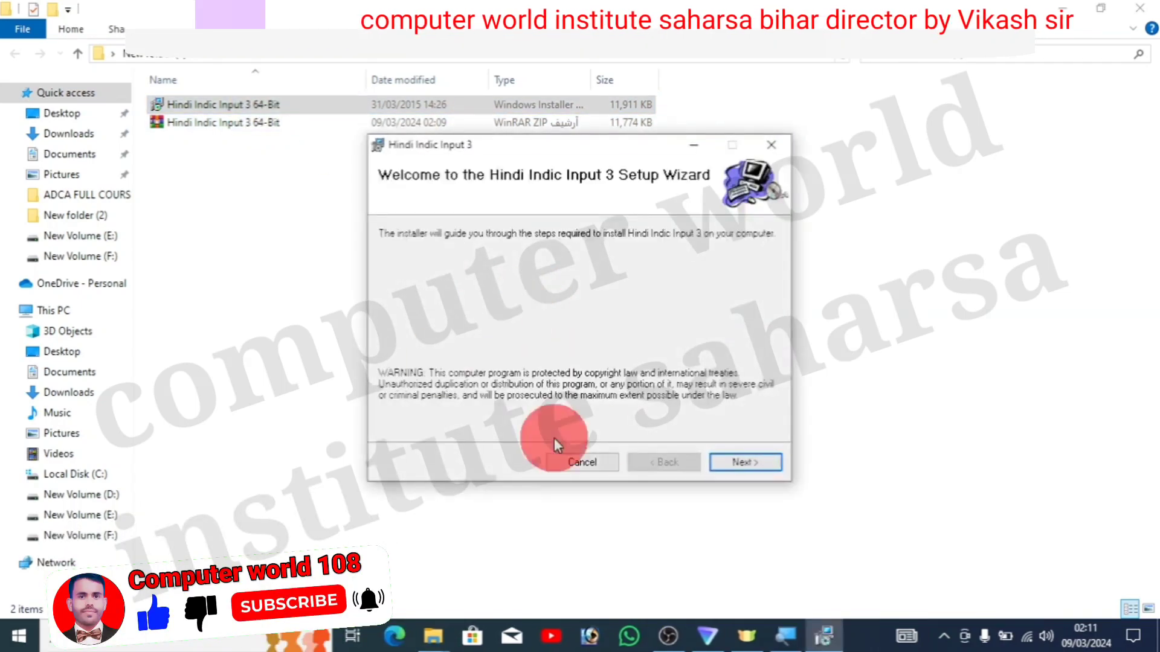
pyautogui.click(737, 463)
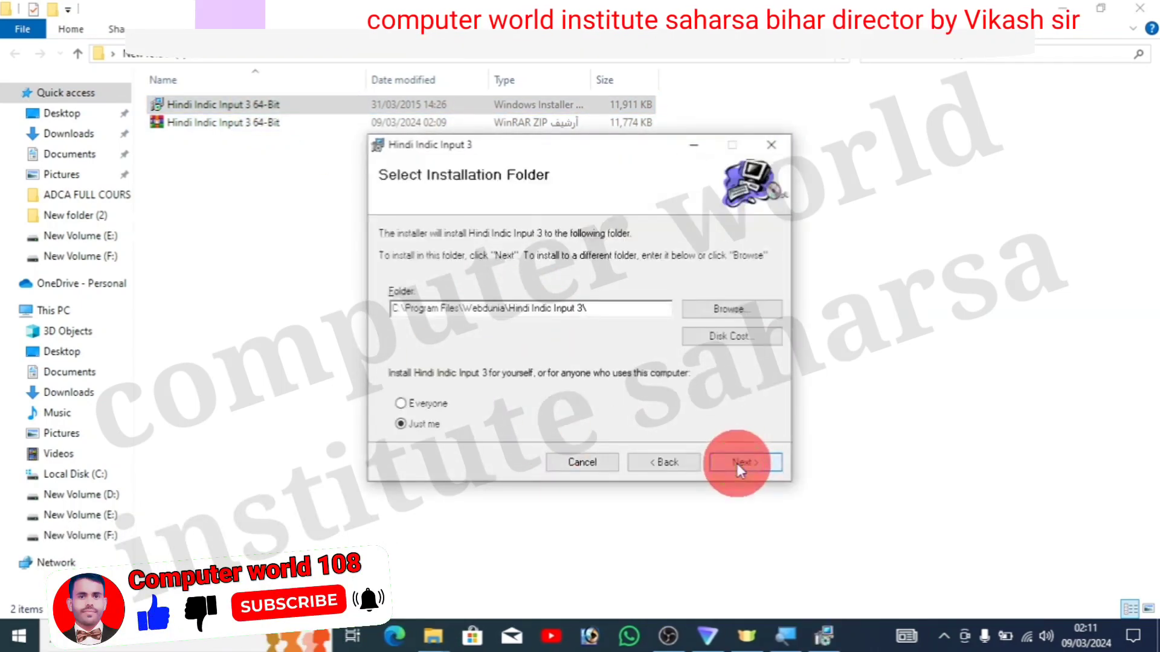
# Set the installation folder of Hindi Indic Input 3 to the root of New Volume (D:)
pyautogui.click(398, 313)
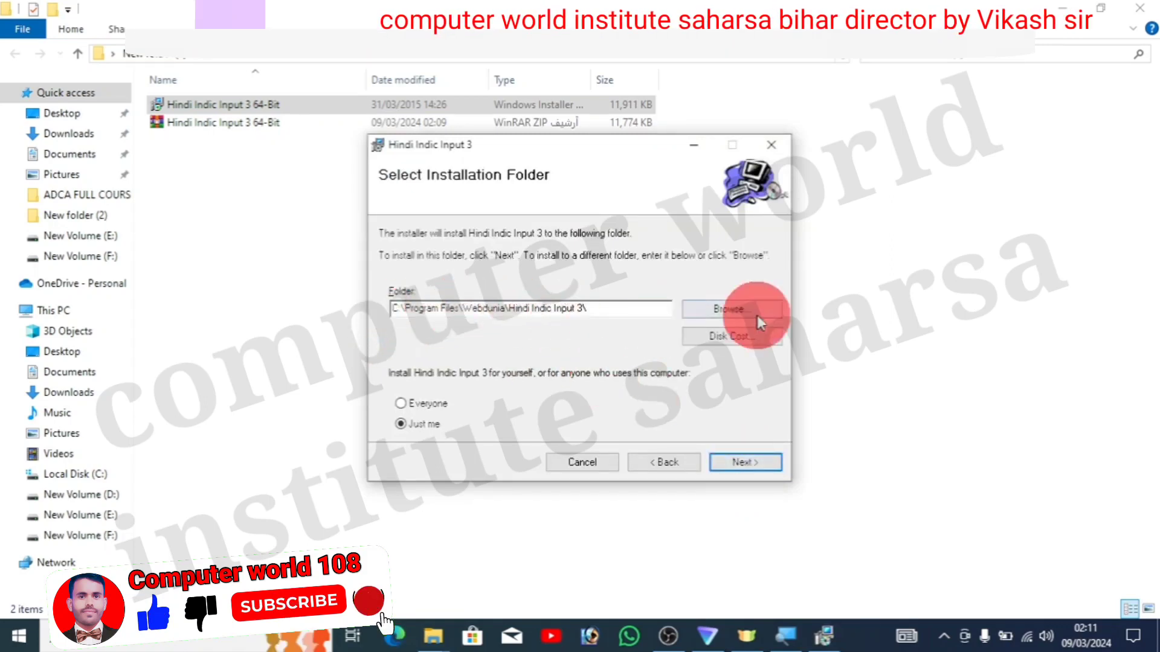
pyautogui.click(730, 315)
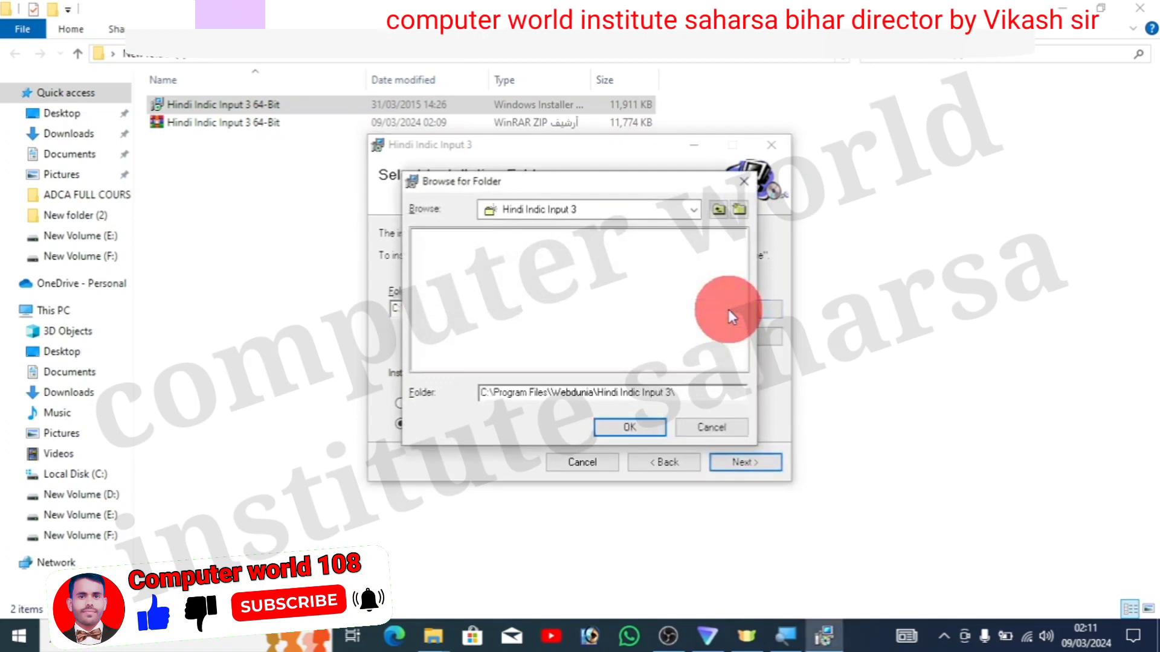
pyautogui.click(693, 211)
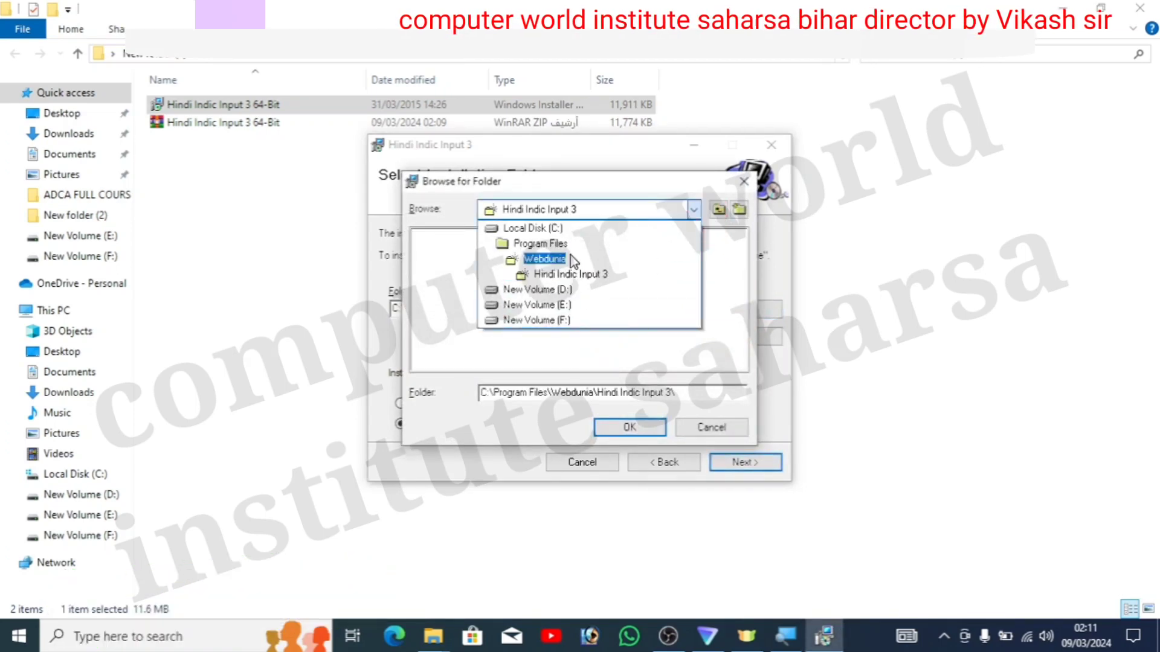
pyautogui.click(530, 208)
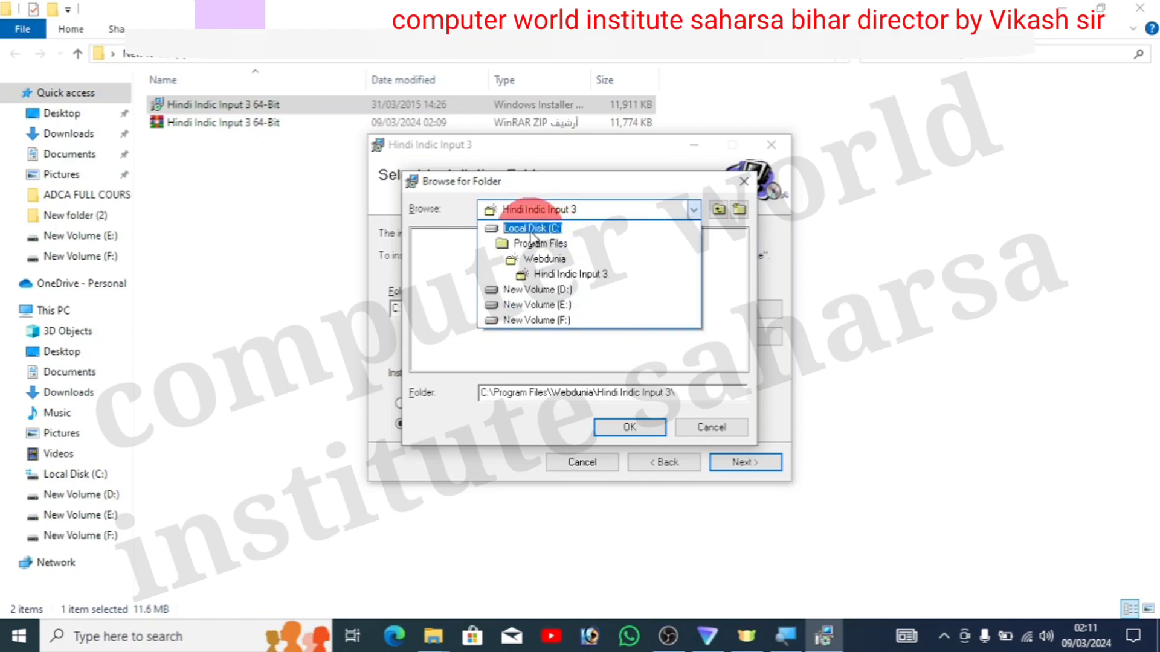
pyautogui.click(595, 313)
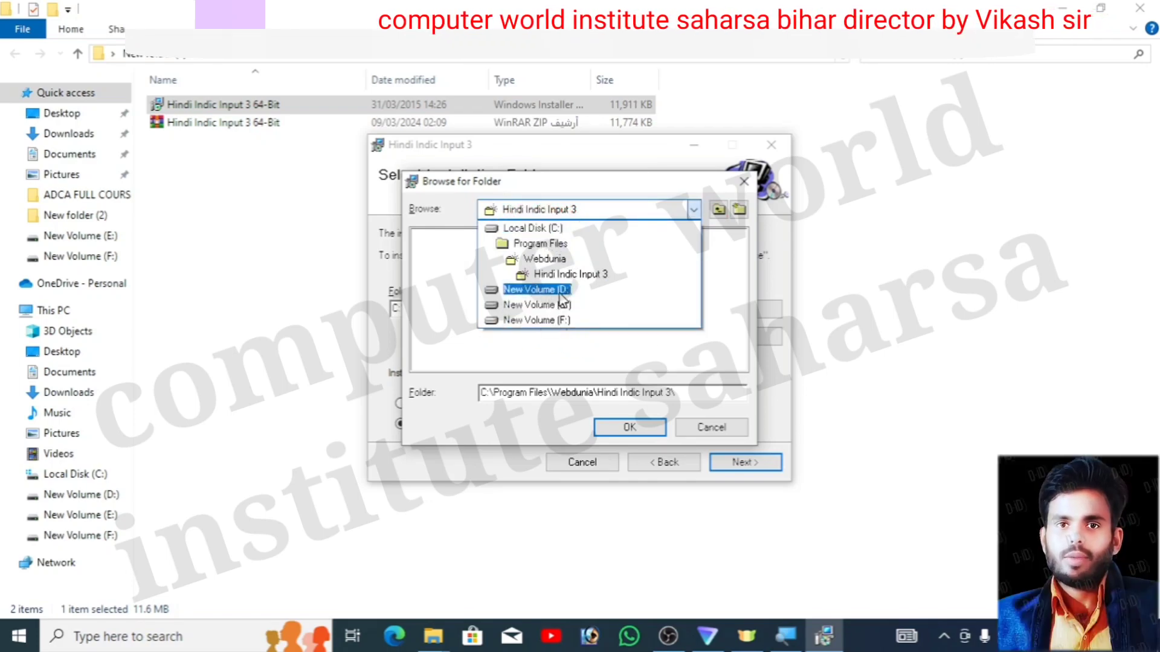
pyautogui.click(609, 302)
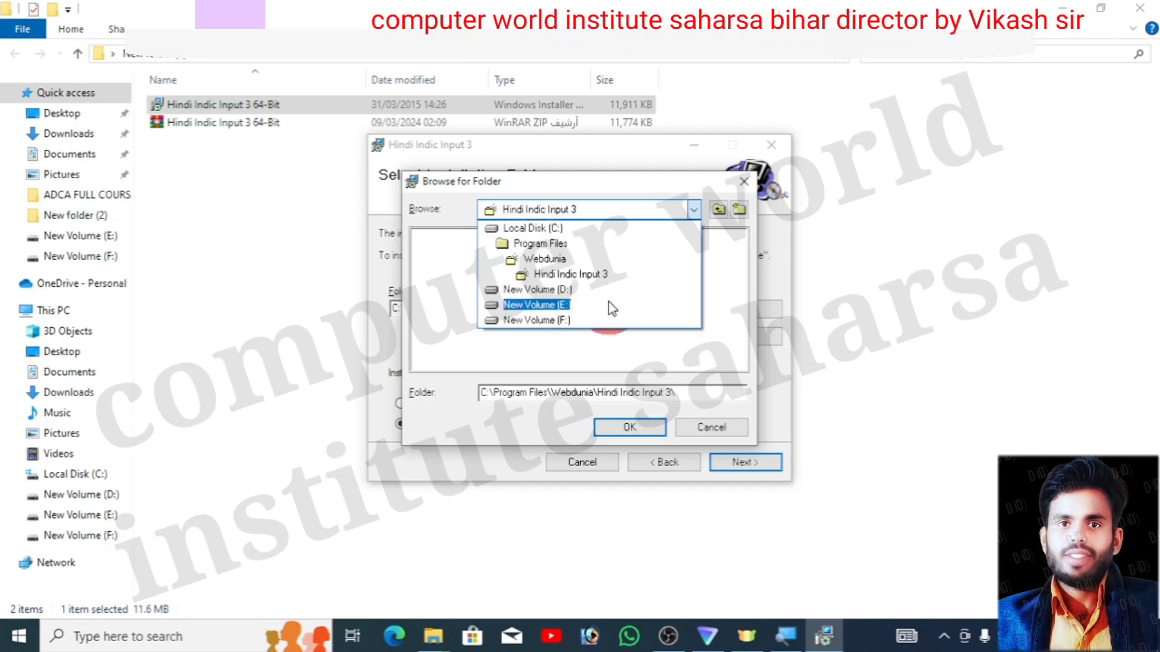
pyautogui.click(566, 292)
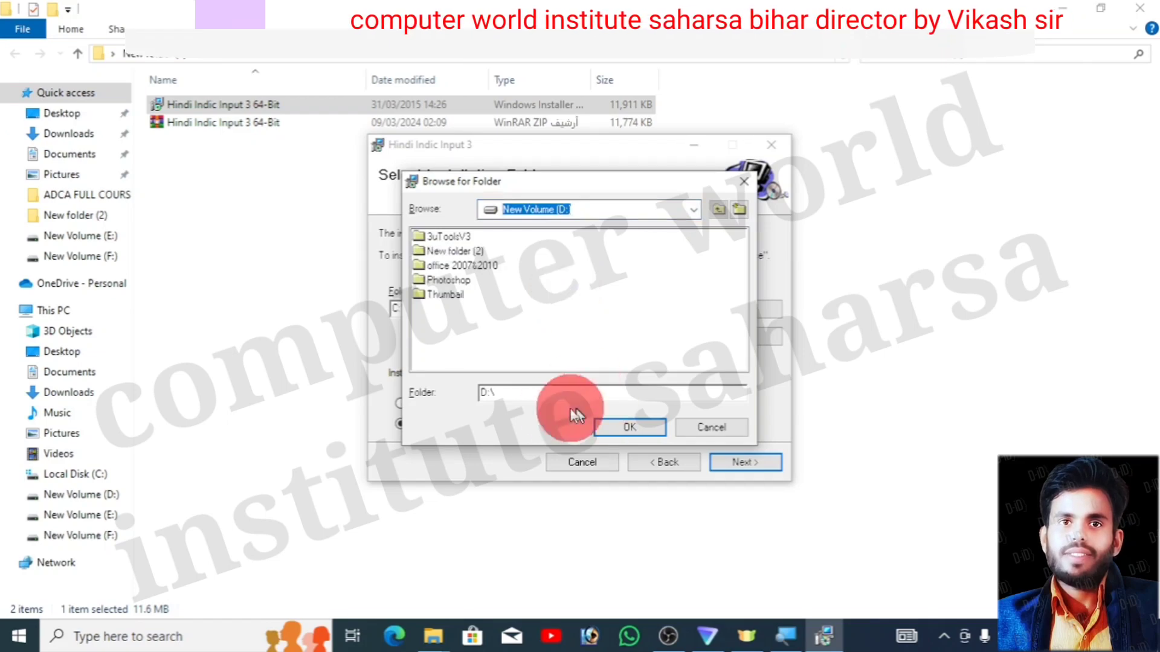
pyautogui.click(503, 399)
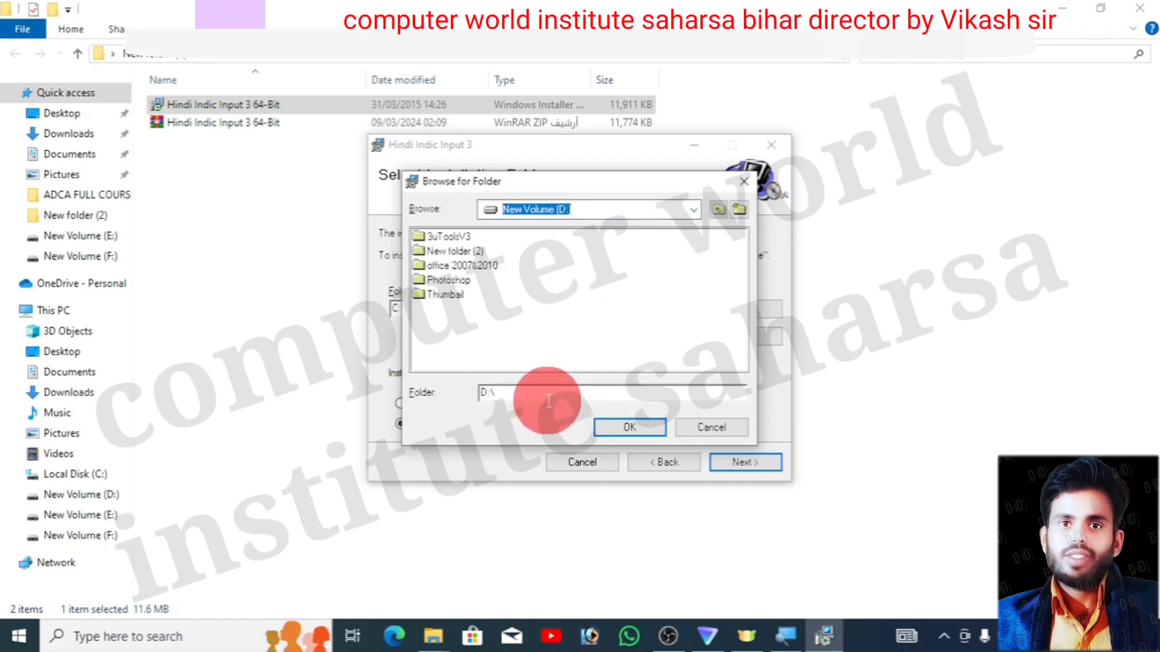
pyautogui.click(637, 432)
# Confirm and run the Hindi Indic Input 3 installation, and close the setup wizard
pyautogui.click(736, 463)
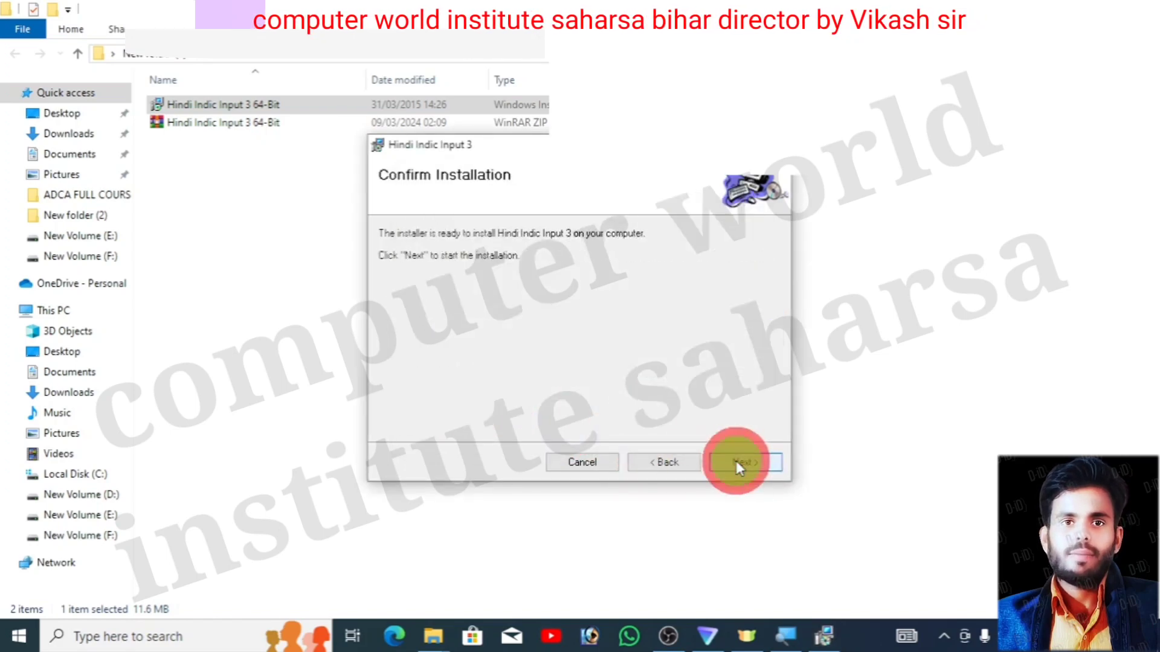
pyautogui.click(736, 461)
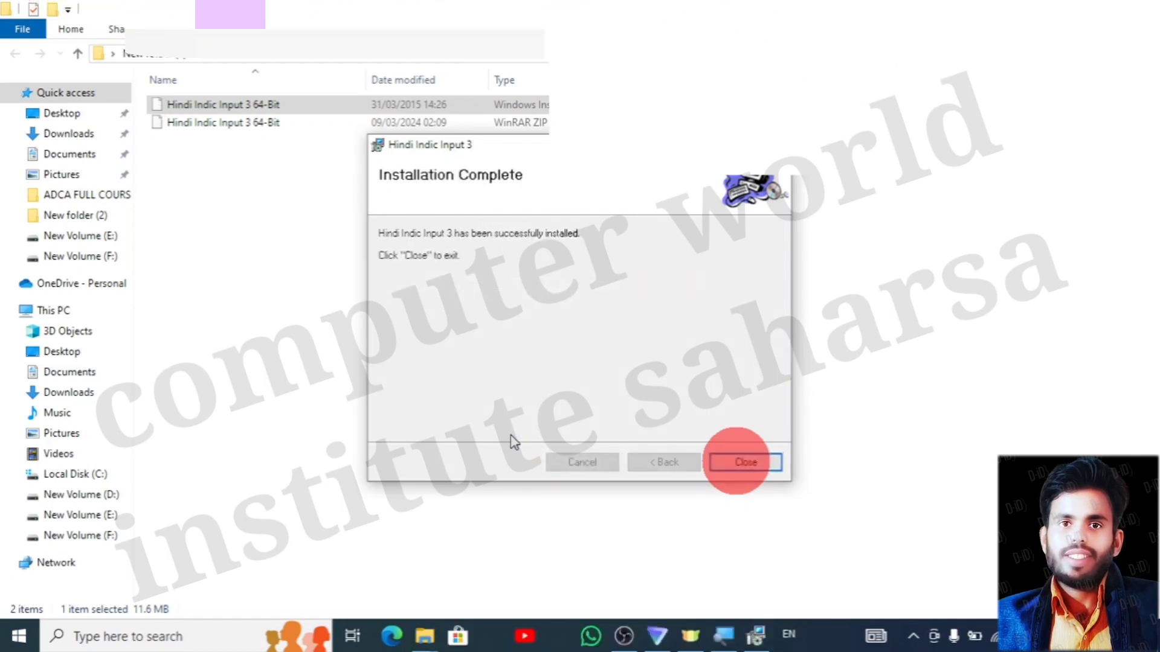
pyautogui.click(742, 458)
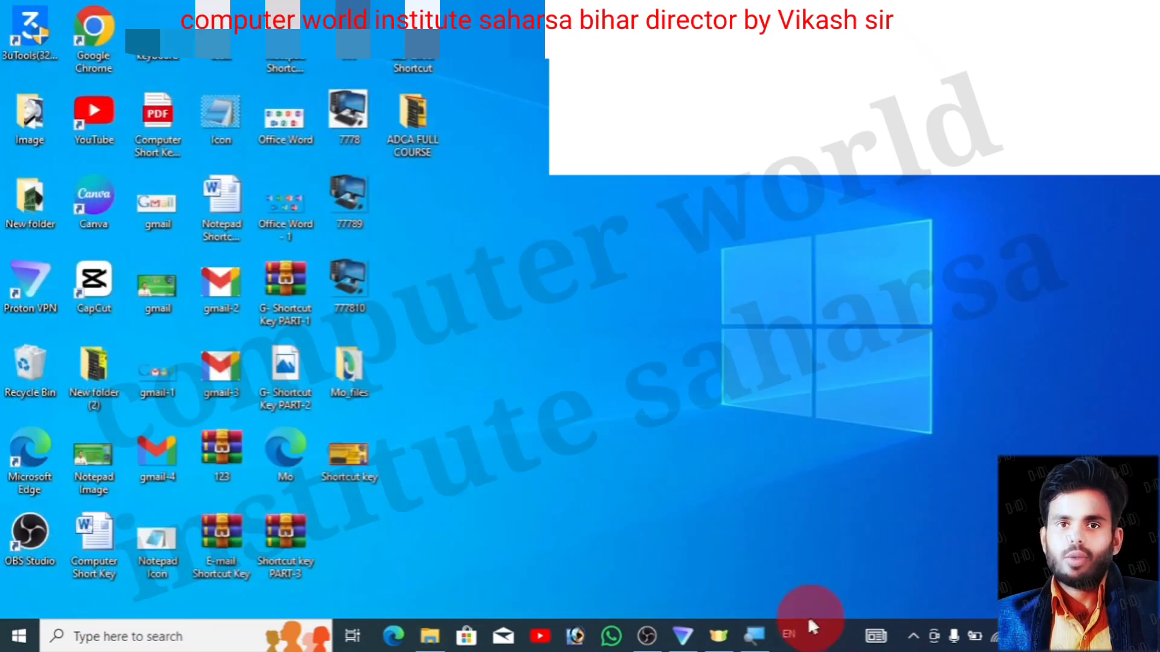
# Switch the input language from English (United Kingdom) to Hindi (India)
pyautogui.click(787, 635)
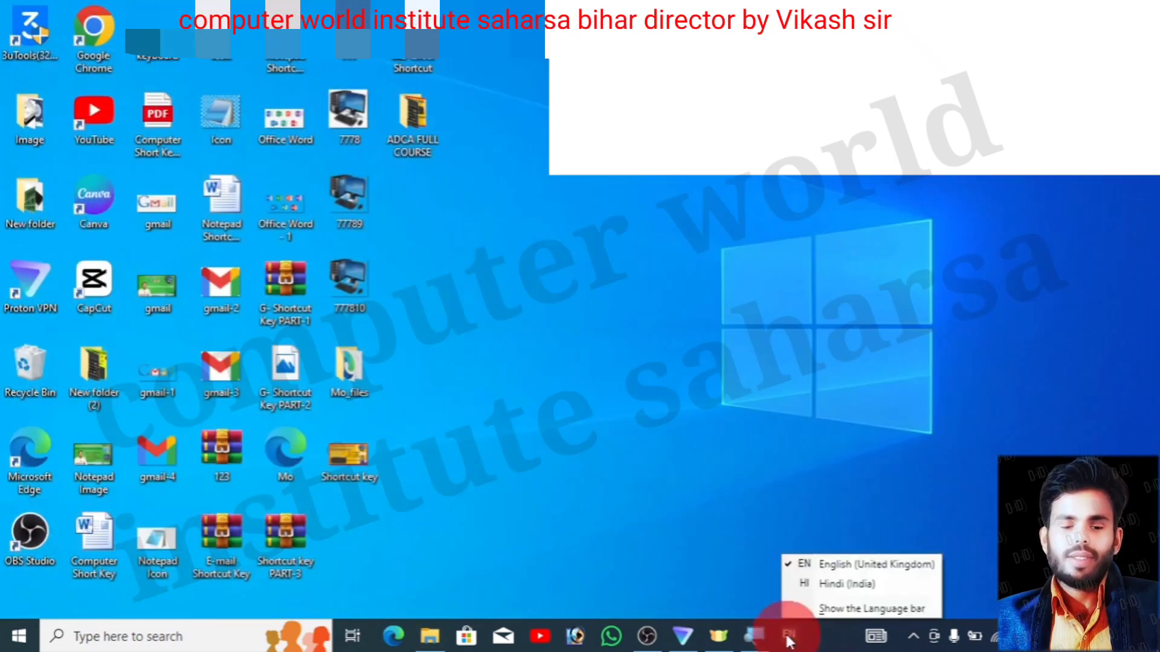
pyautogui.click(848, 587)
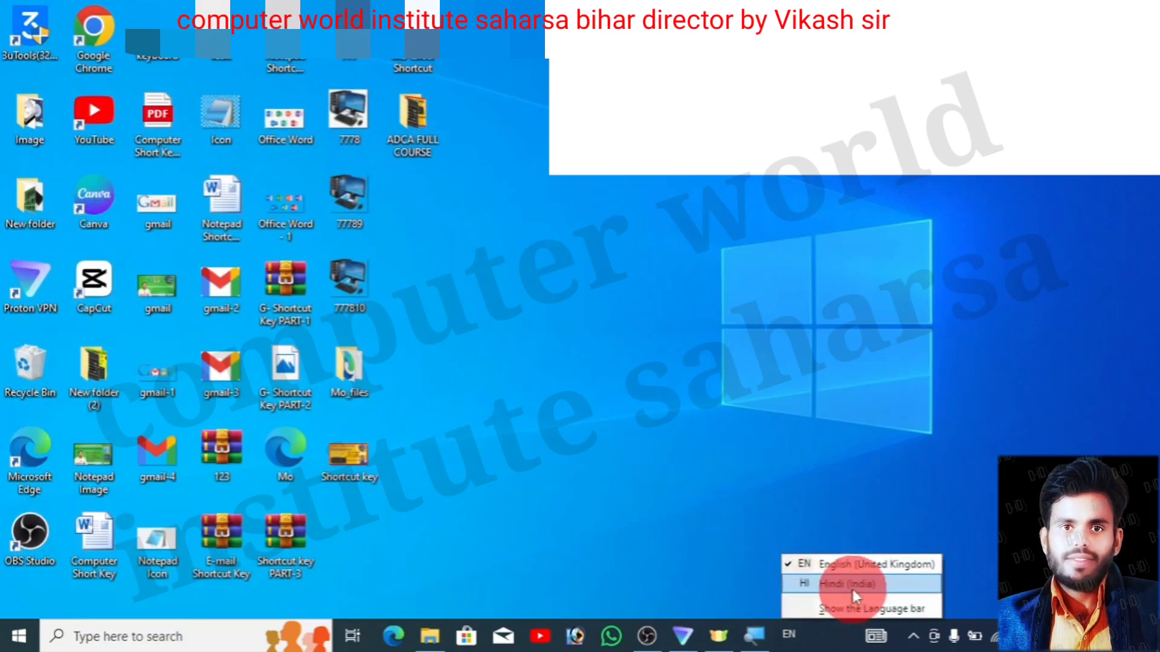
pyautogui.click(839, 586)
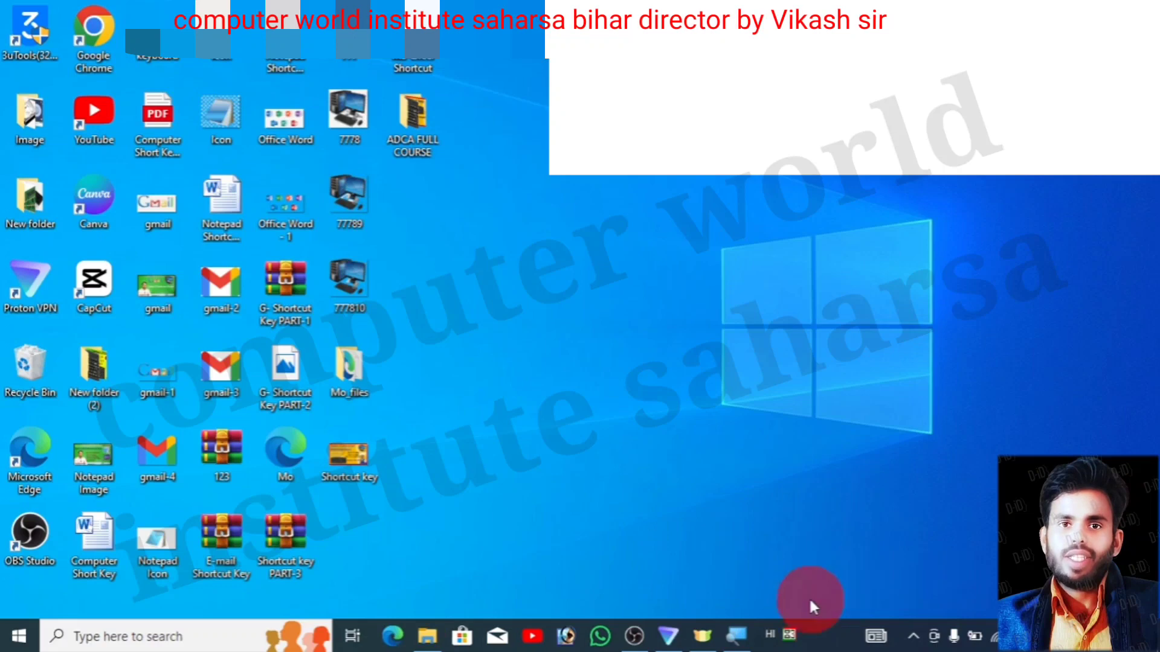
# Open the input language hot keys in the advanced keyboard settings, starting from the language bar's settings
pyautogui.rightClick(777, 642)
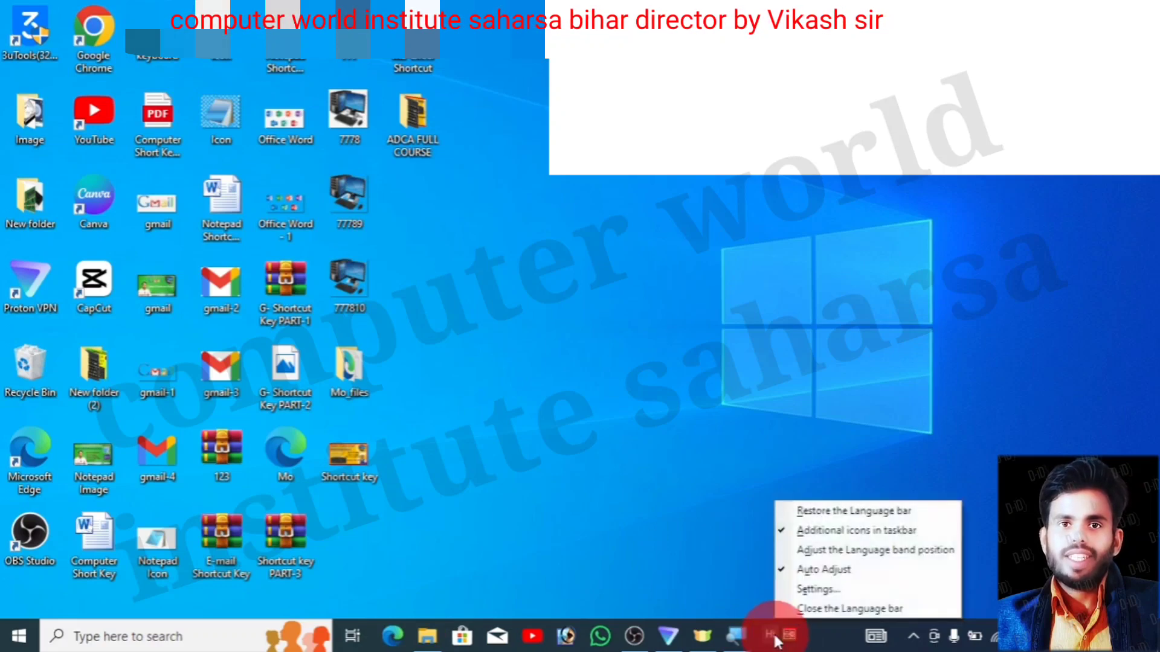
pyautogui.click(818, 589)
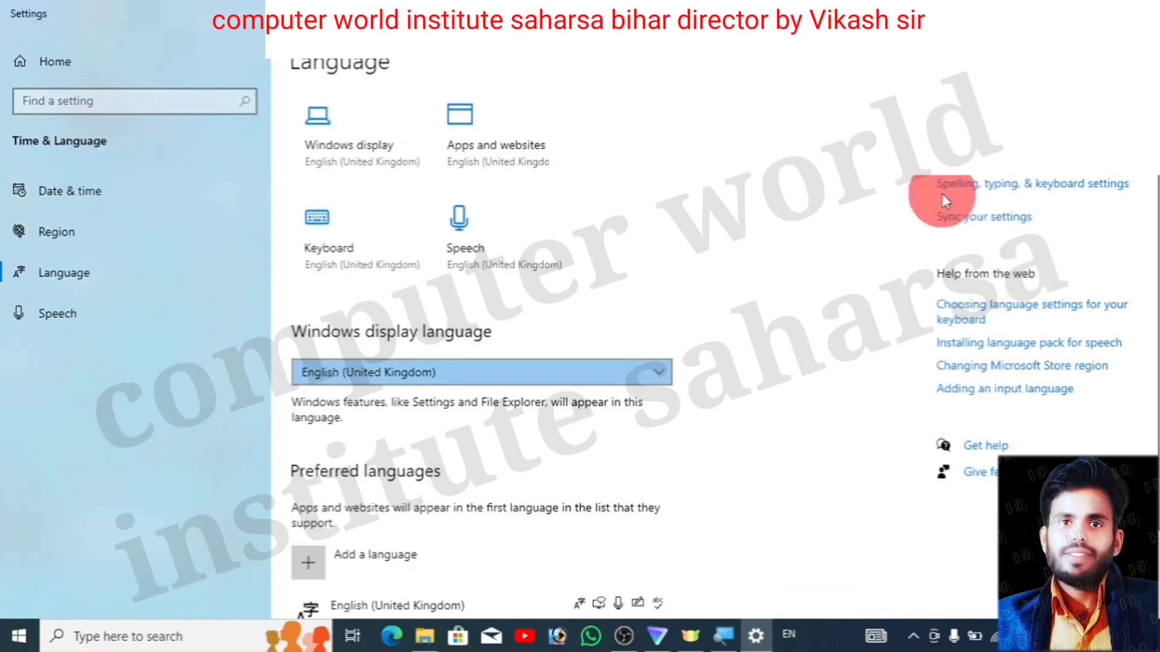
pyautogui.click(1057, 187)
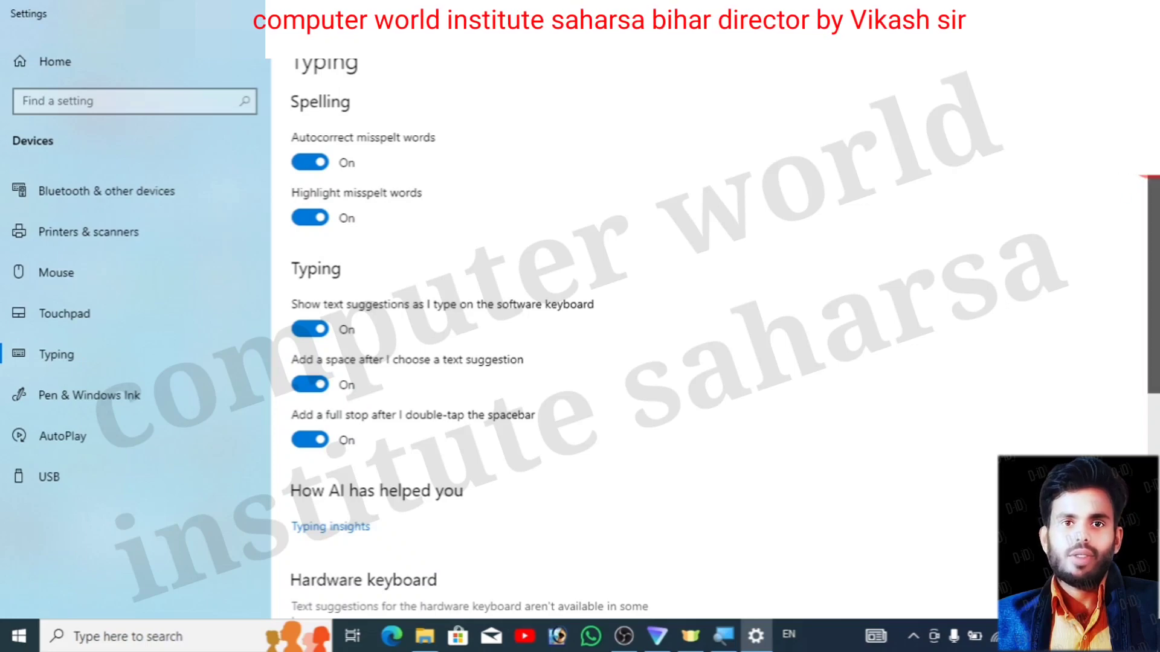
pyautogui.scroll(-2, 1155, 196)
pyautogui.scroll(-7, 1156, 196)
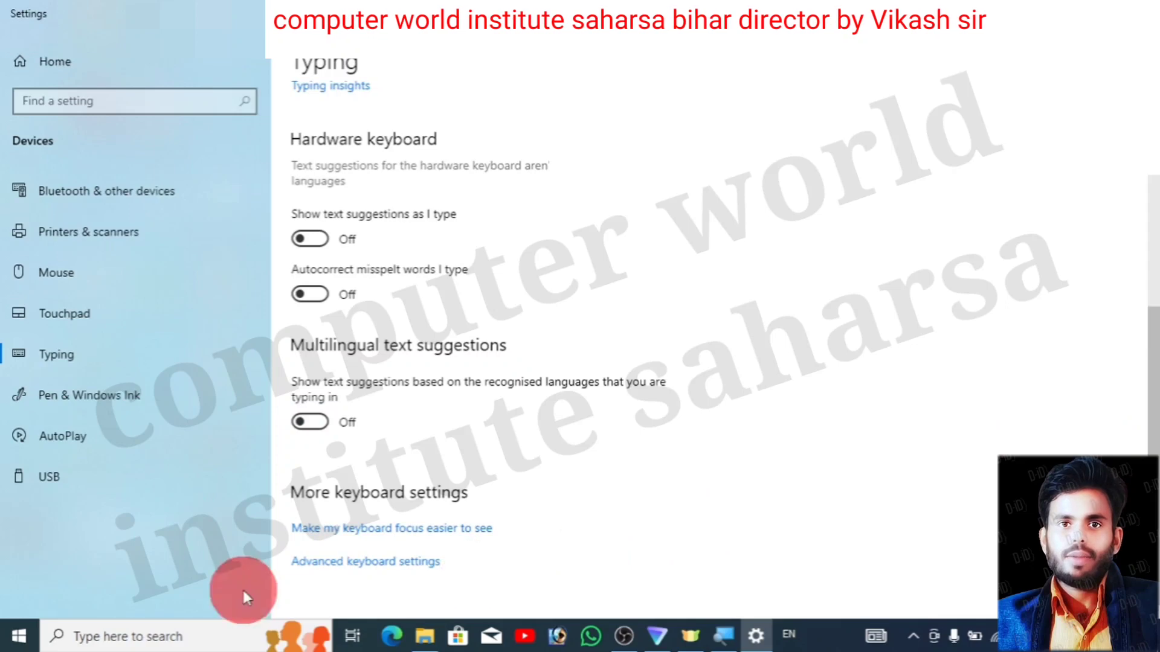
pyautogui.click(388, 571)
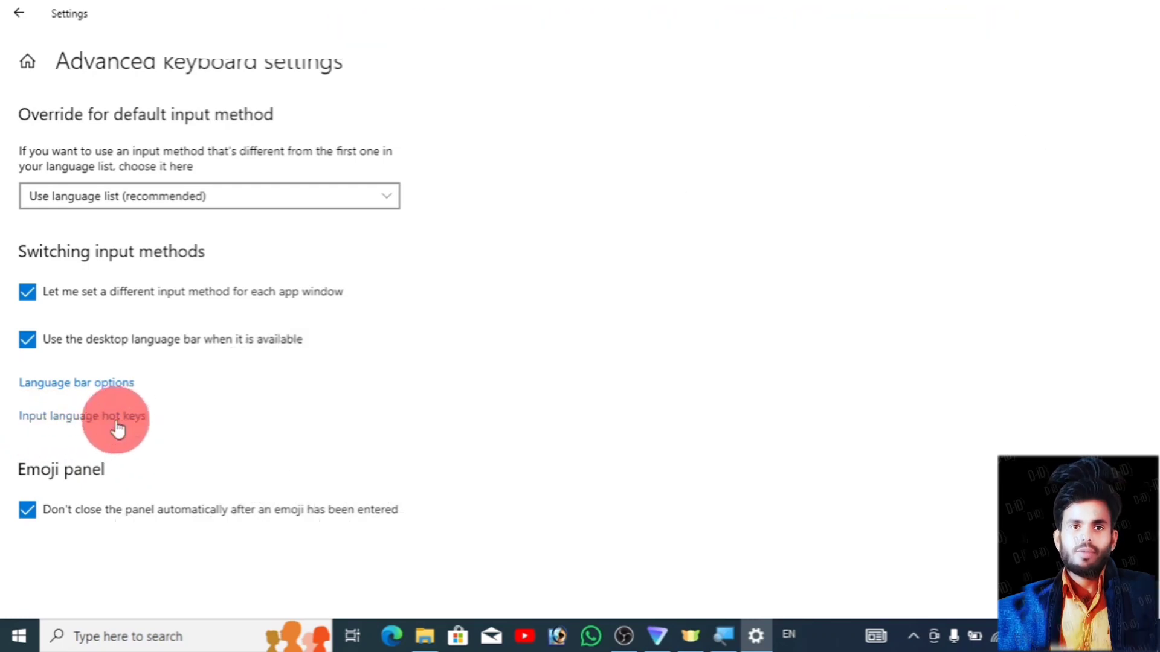
pyautogui.click(116, 423)
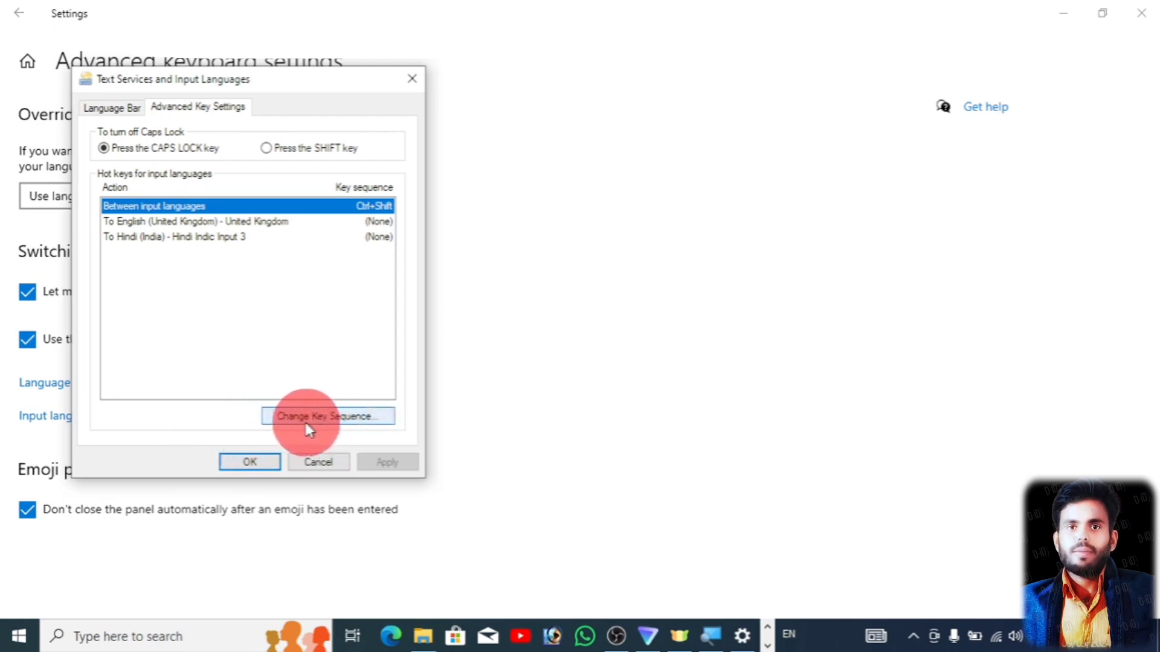
# Assign Ctrl + Shift to switching the input language, leave the keyboard layout switch as Not Assigned, and close the settings
pyautogui.click(332, 421)
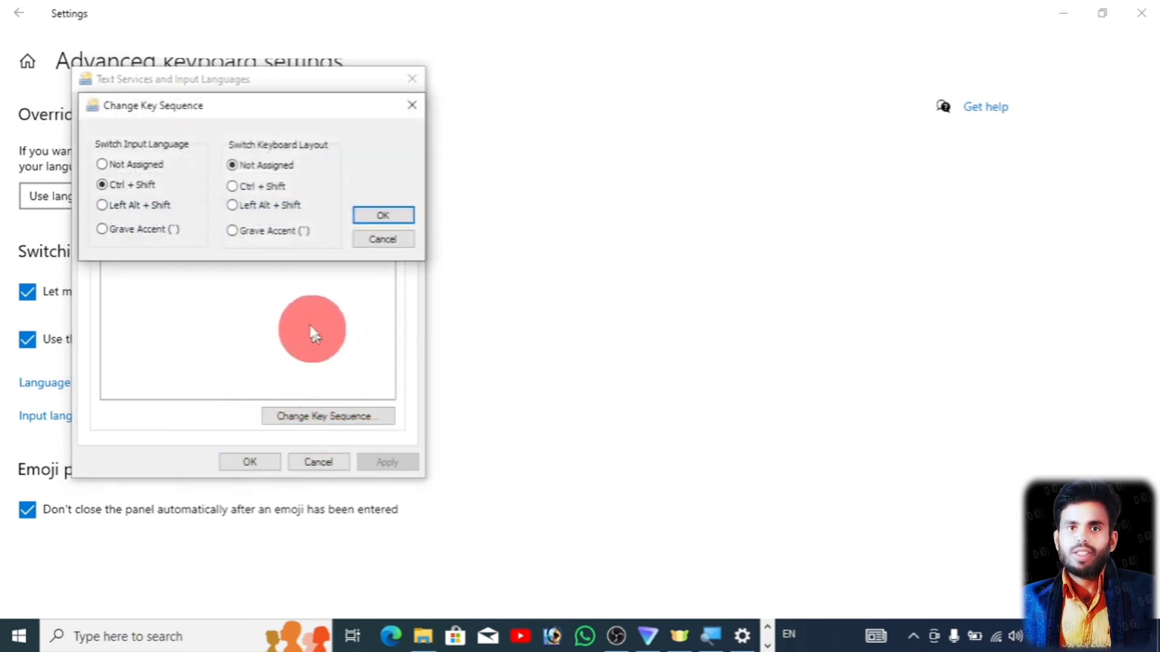
pyautogui.click(232, 186)
pyautogui.click(82, 184)
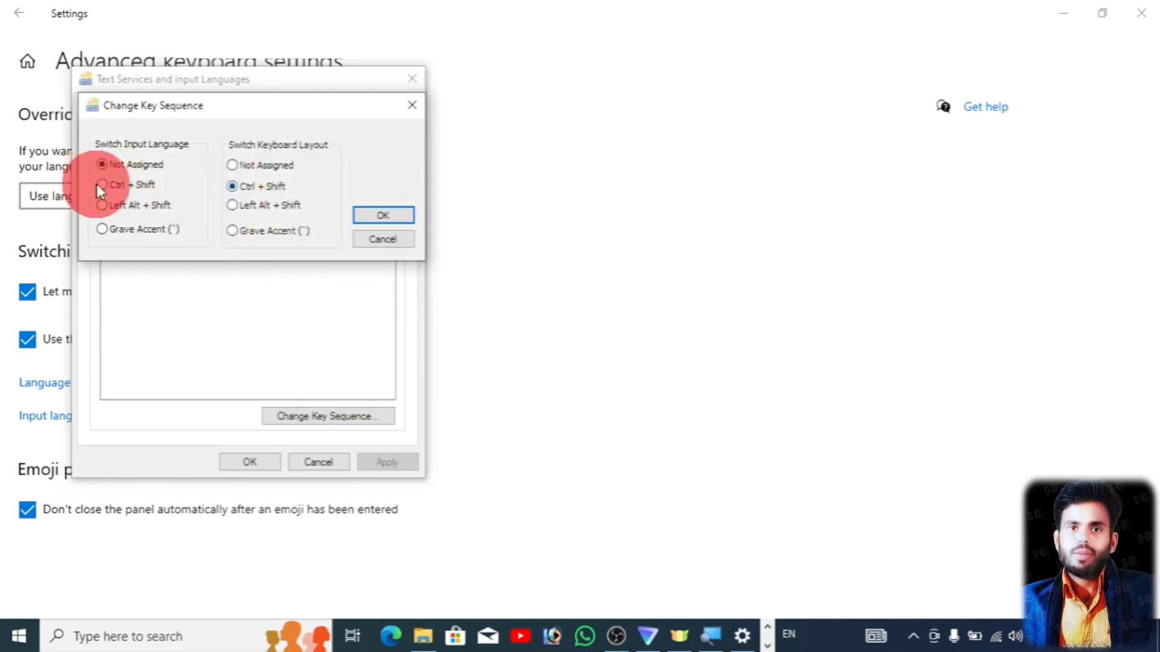
pyautogui.click(99, 185)
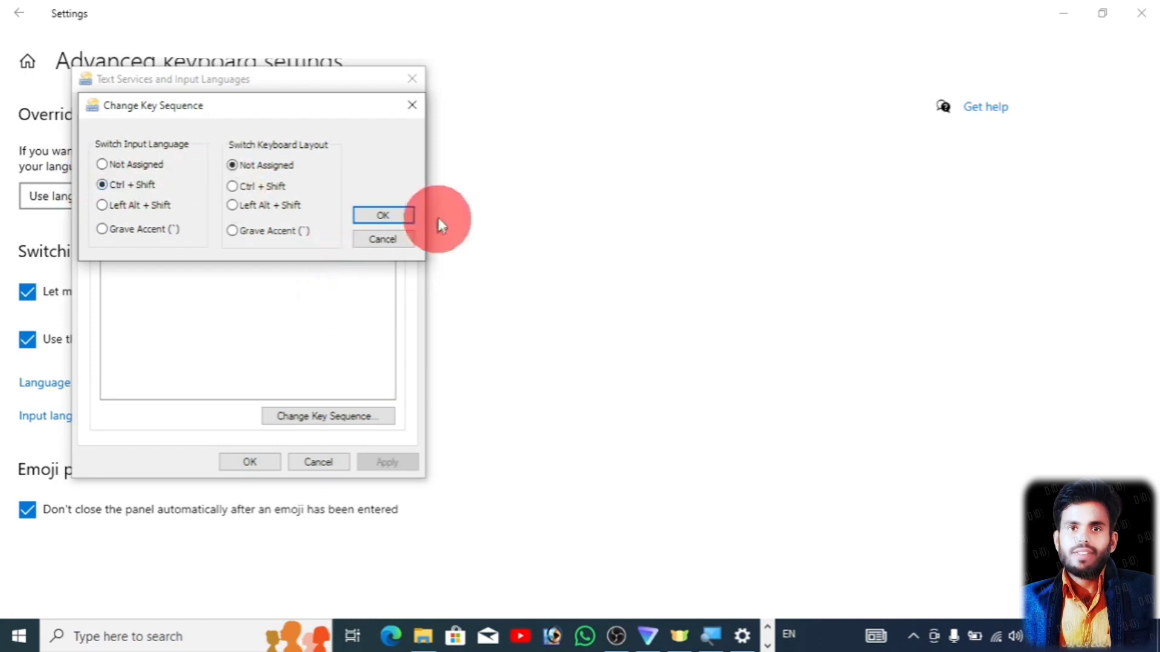
pyautogui.click(383, 216)
pyautogui.click(399, 463)
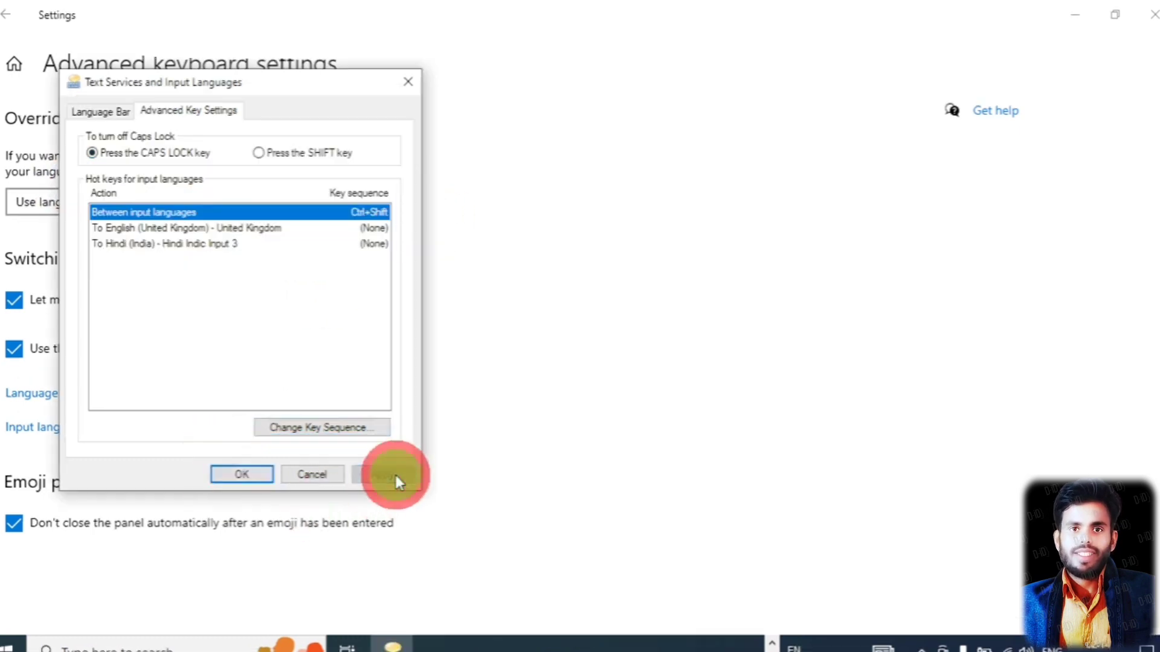
pyautogui.click(252, 472)
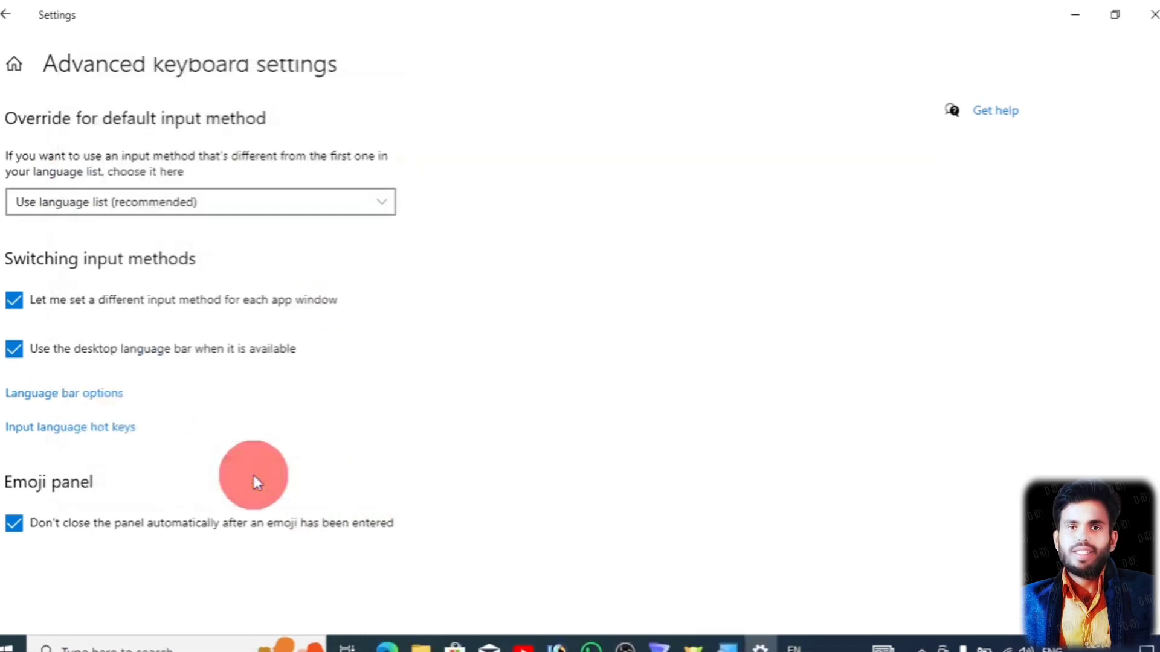
pyautogui.click(1152, 15)
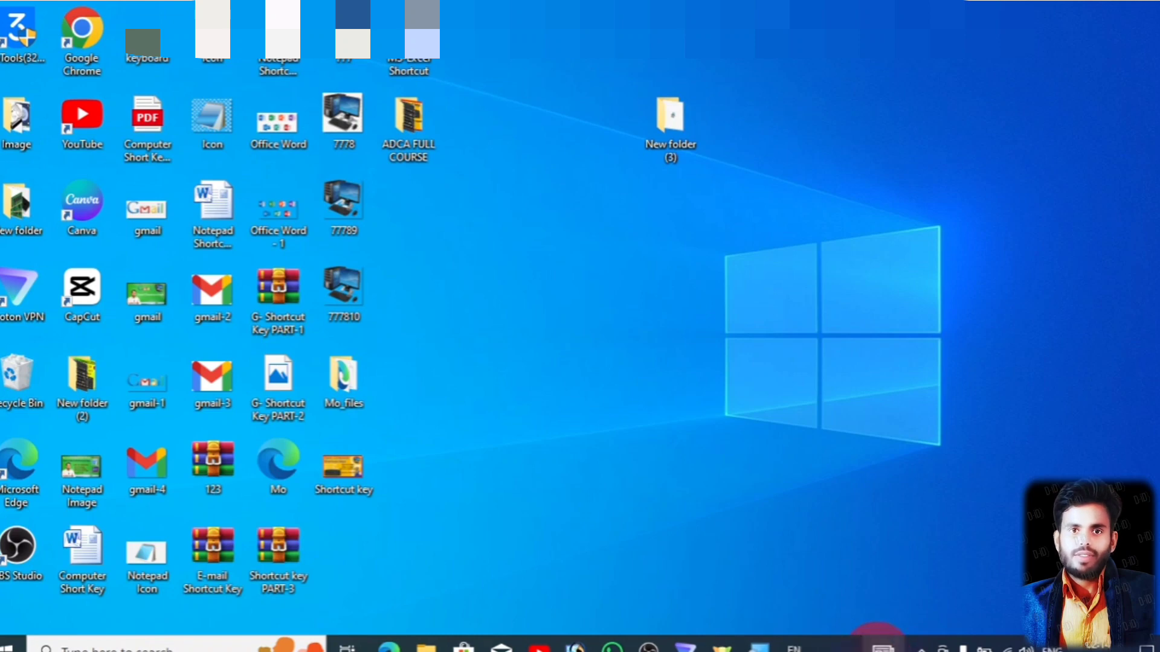
# Restore the floating language bar from the taskbar and move it to the upper area of the desktop
pyautogui.rightClick(877, 644)
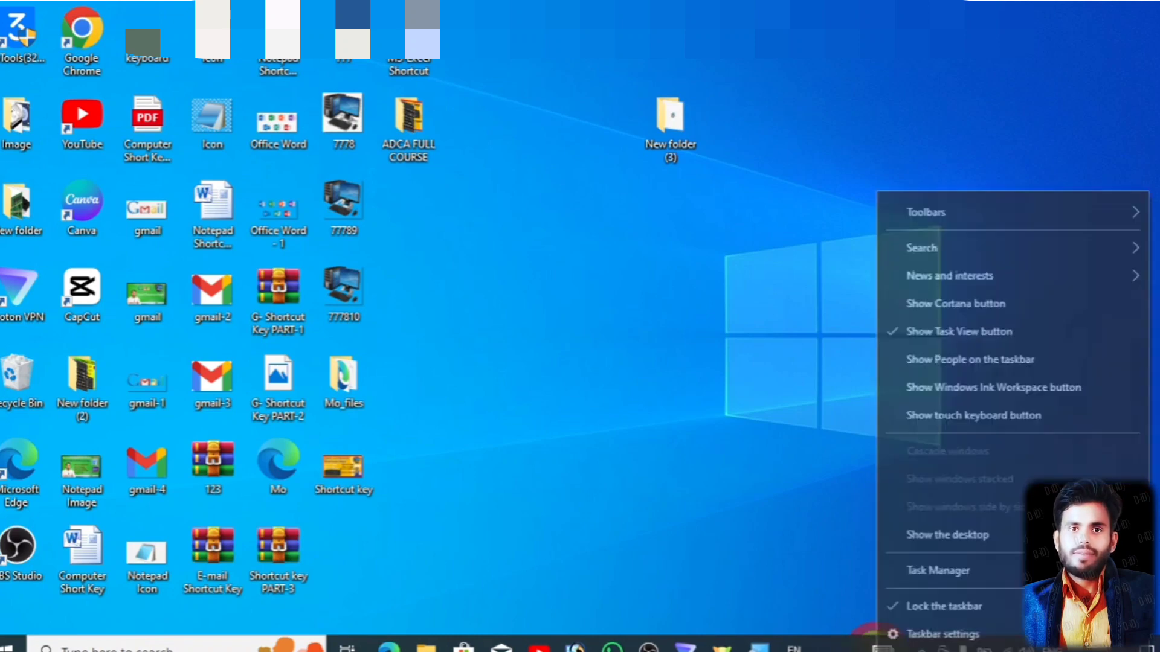
pyautogui.click(792, 644)
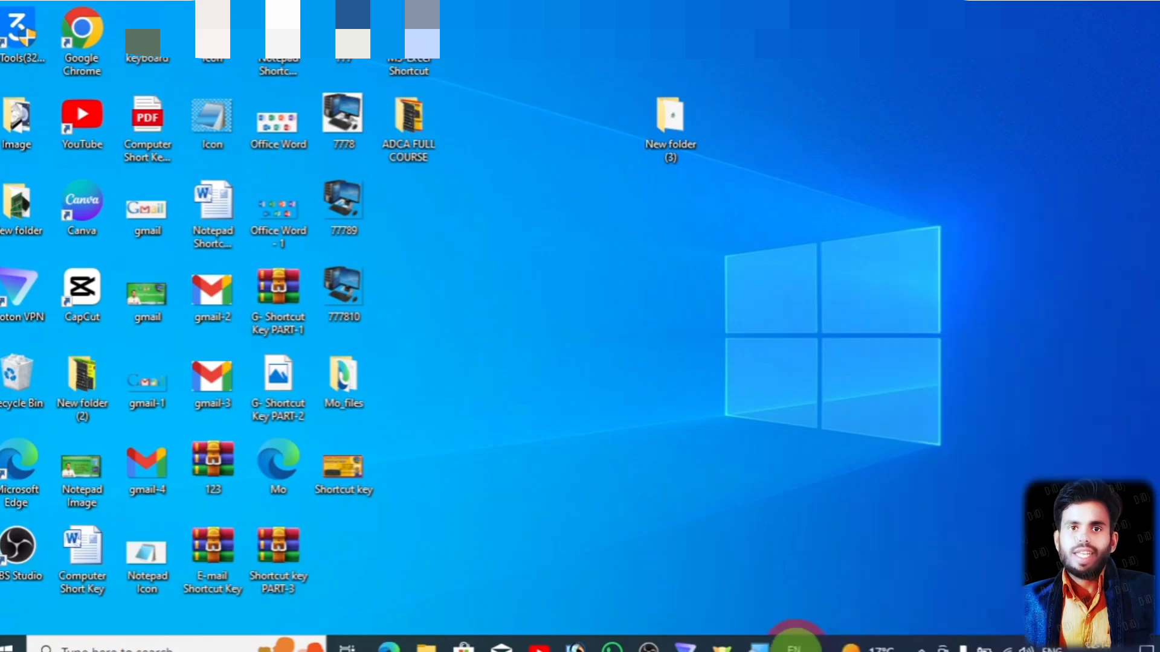
pyautogui.click(791, 644)
pyautogui.click(843, 623)
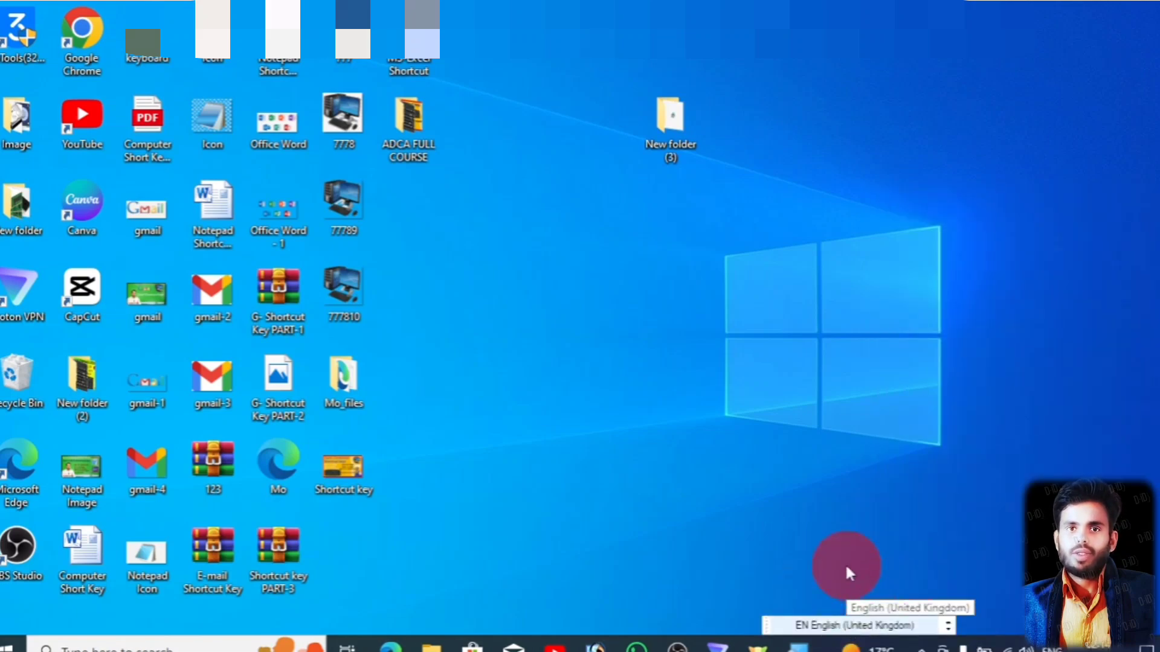
pyautogui.click(785, 625)
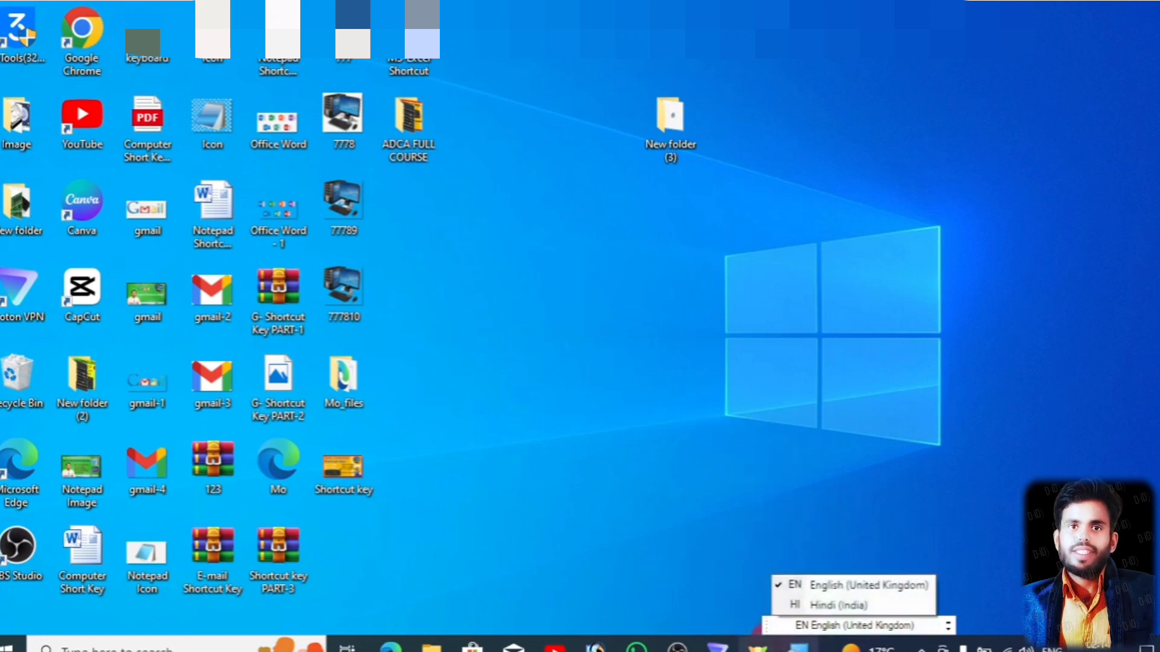
pyautogui.click(764, 634)
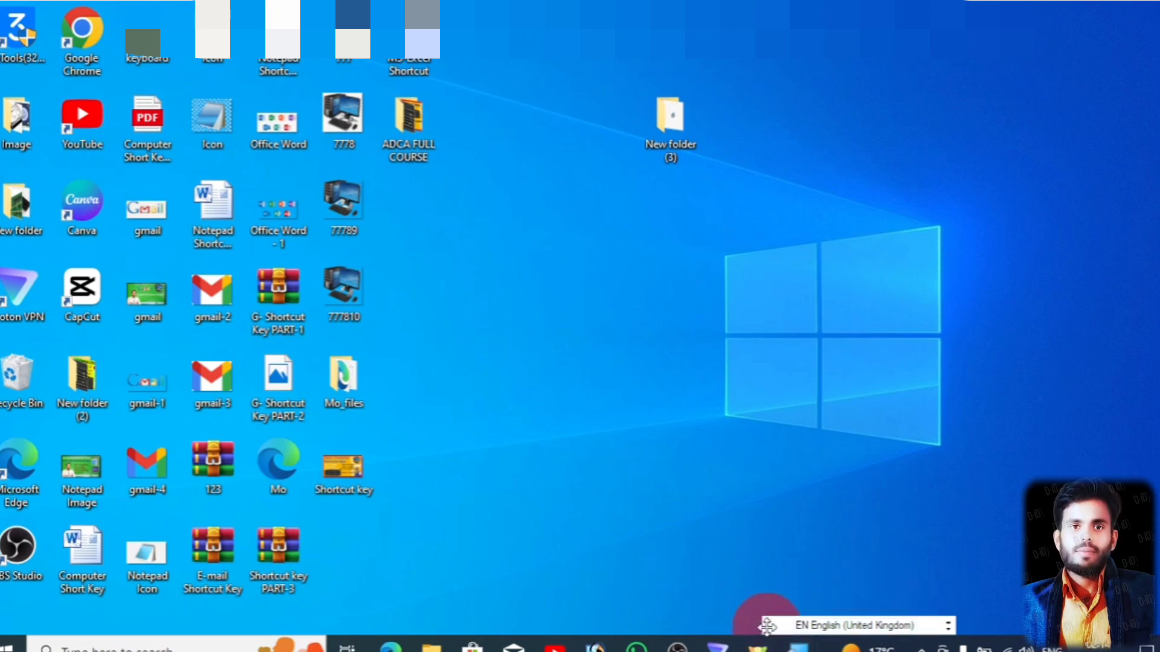
pyautogui.moveTo(765, 625); pyautogui.dragTo(786, 60)
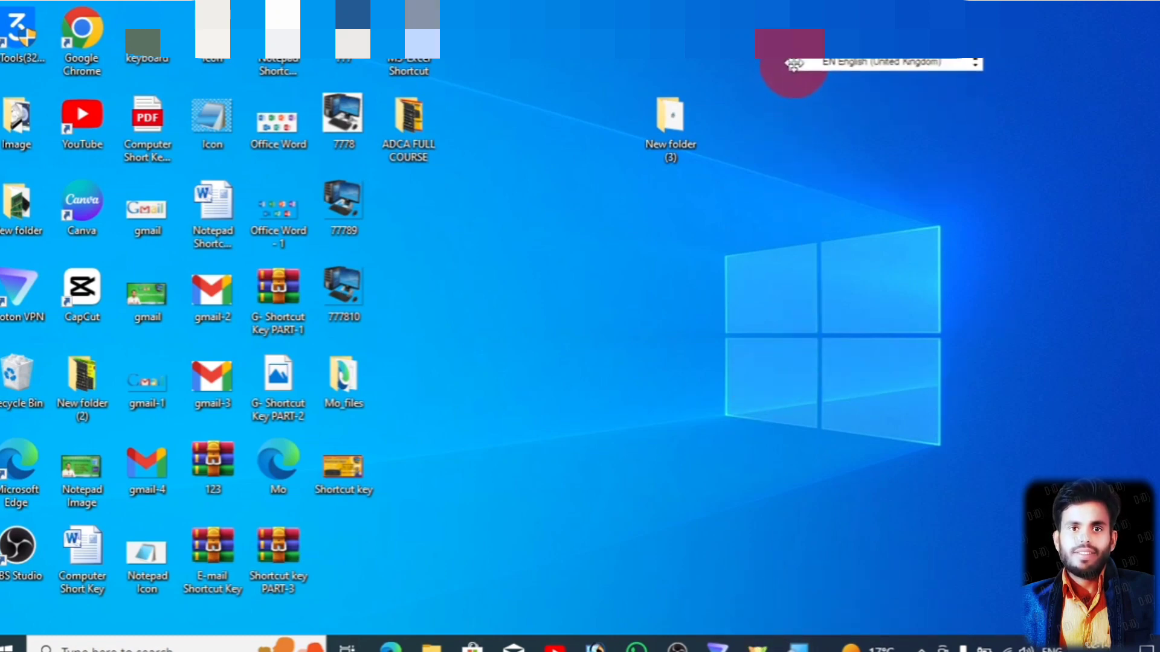
# Switch the input language to Hindi (India) on the language bar and check its options for Hindi Indic Input 3
pyautogui.click(836, 63)
pyautogui.click(846, 102)
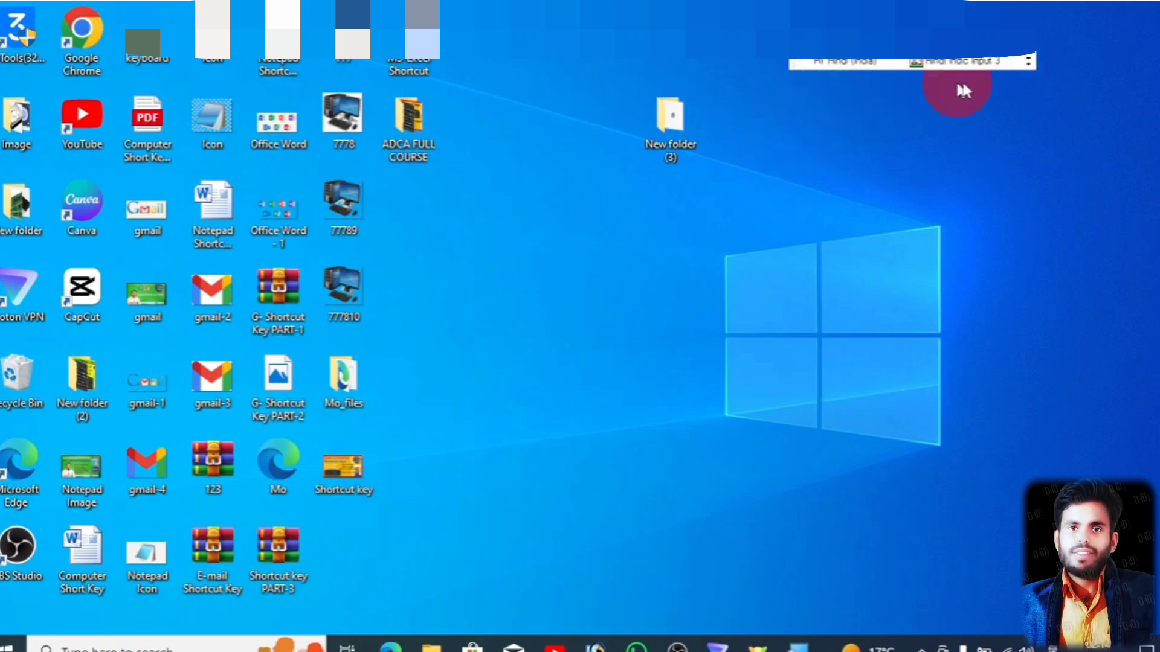
pyautogui.click(1029, 64)
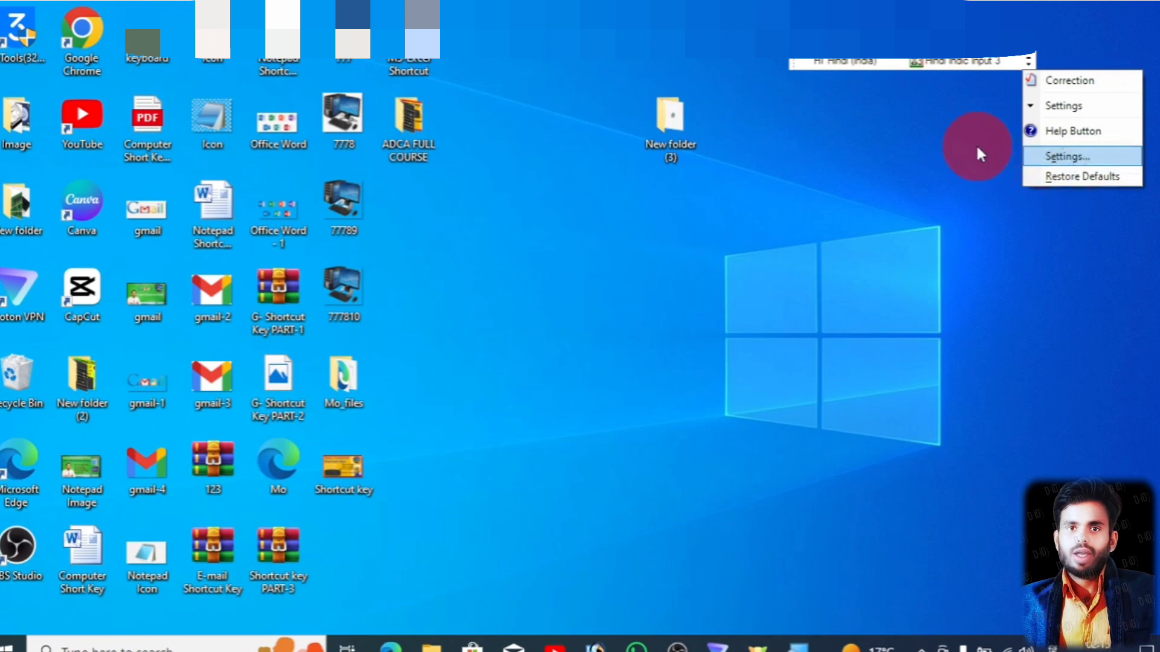
pyautogui.click(910, 156)
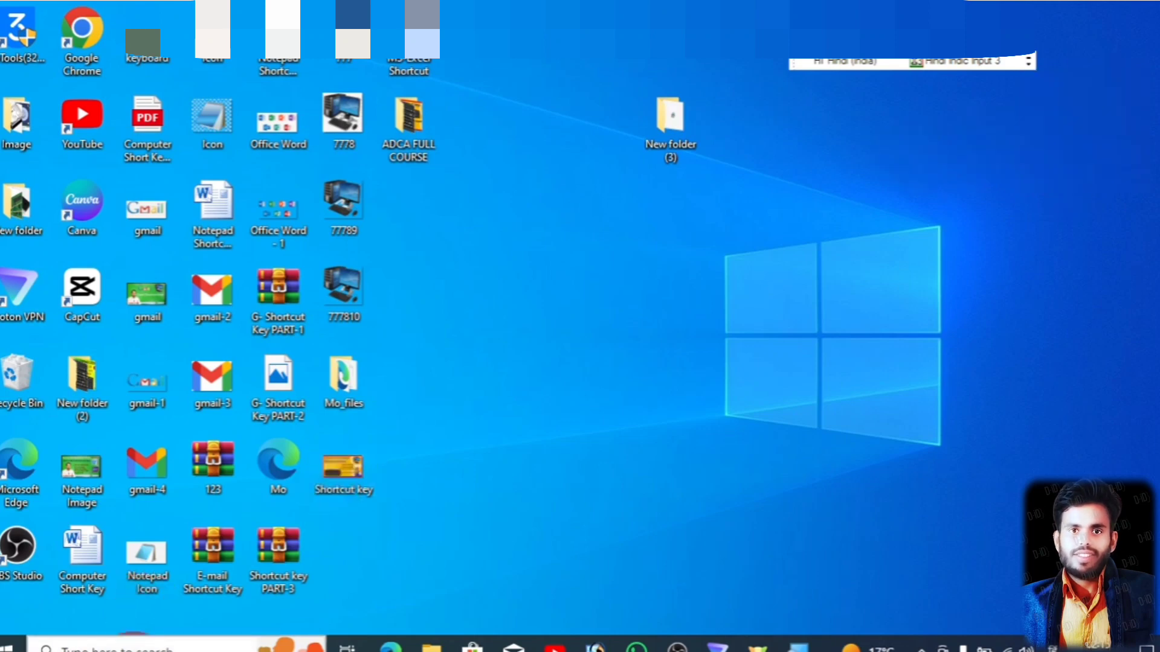
# Search Windows for "wo" and launch Microsoft Word 2010 with a blank document
pyautogui.click(156, 644)
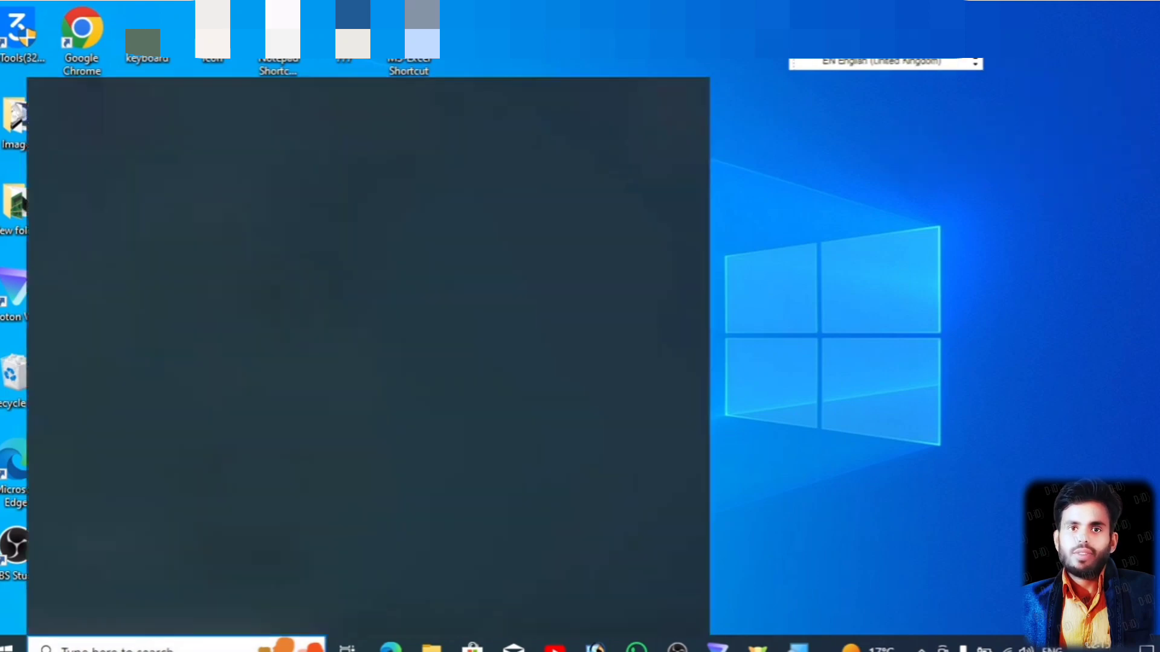
pyautogui.write('w')
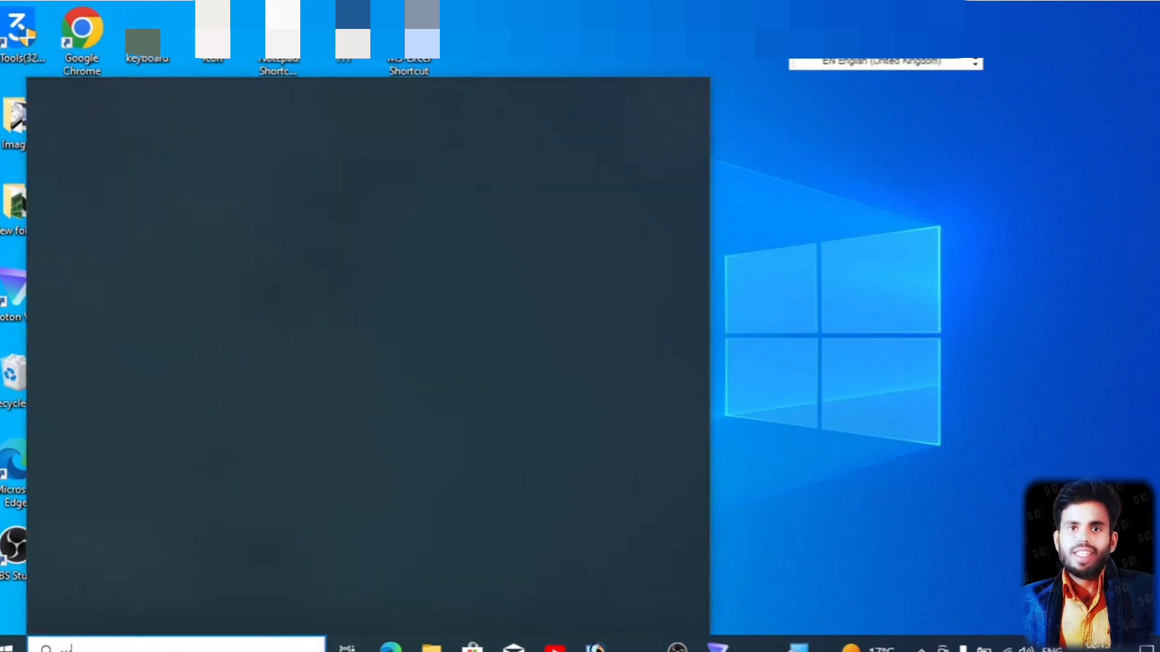
pyautogui.write('o')
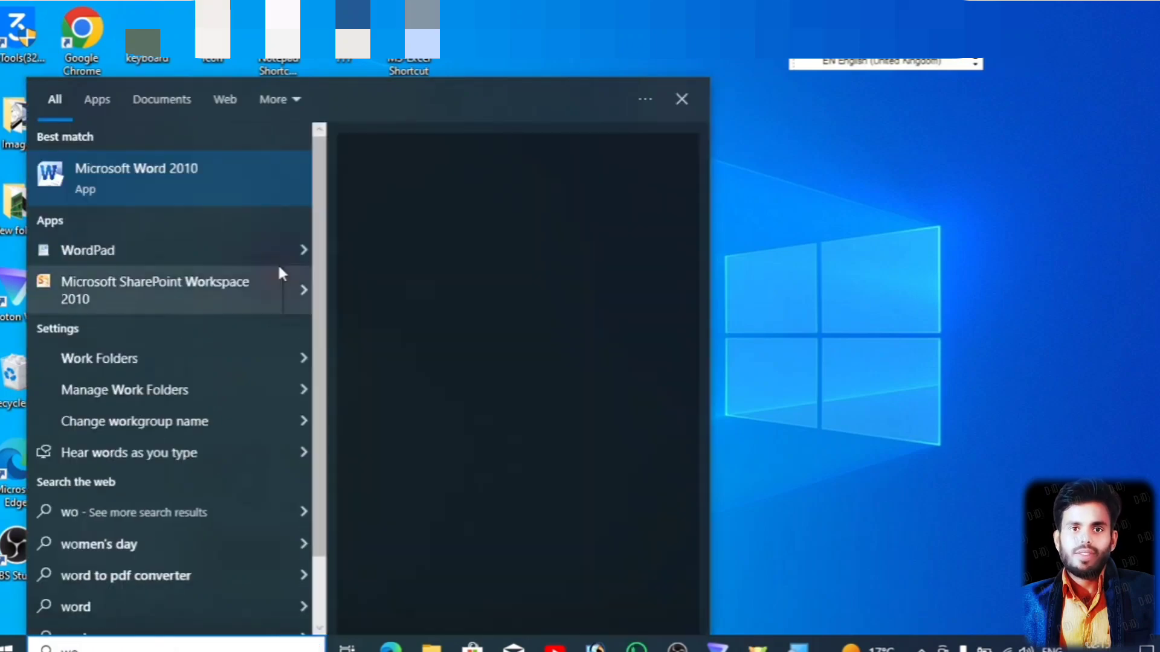
pyautogui.click(177, 186)
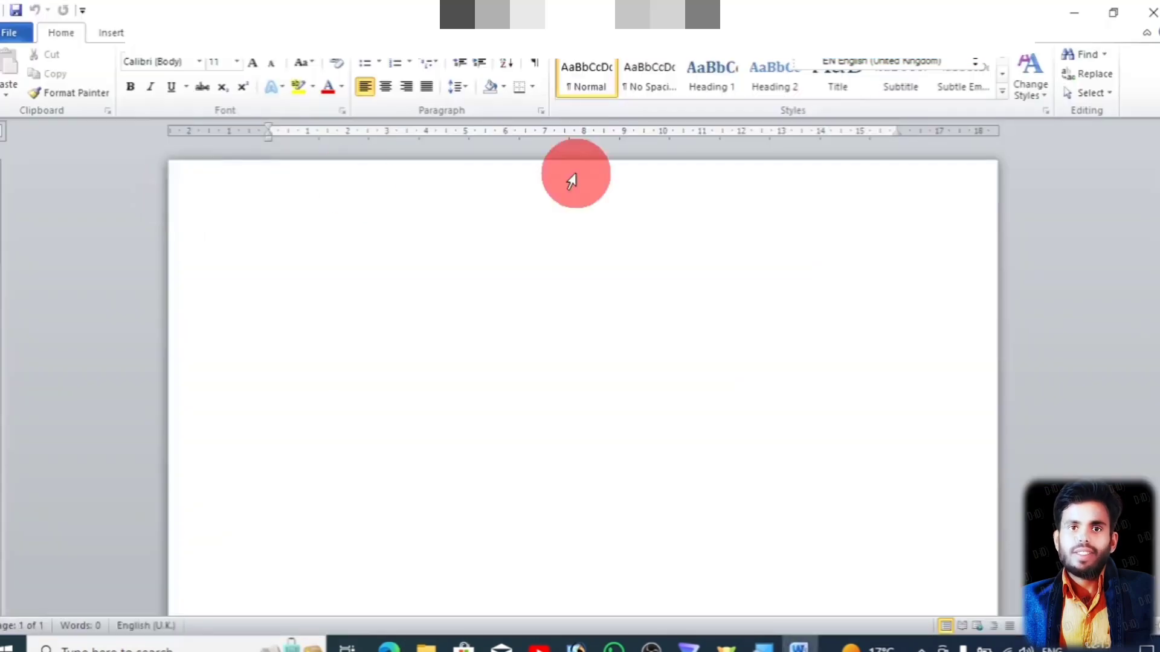
# Set the blank document's font size to 20 and dismiss the Microsoft Office Activation Wizard
pyautogui.click(237, 62)
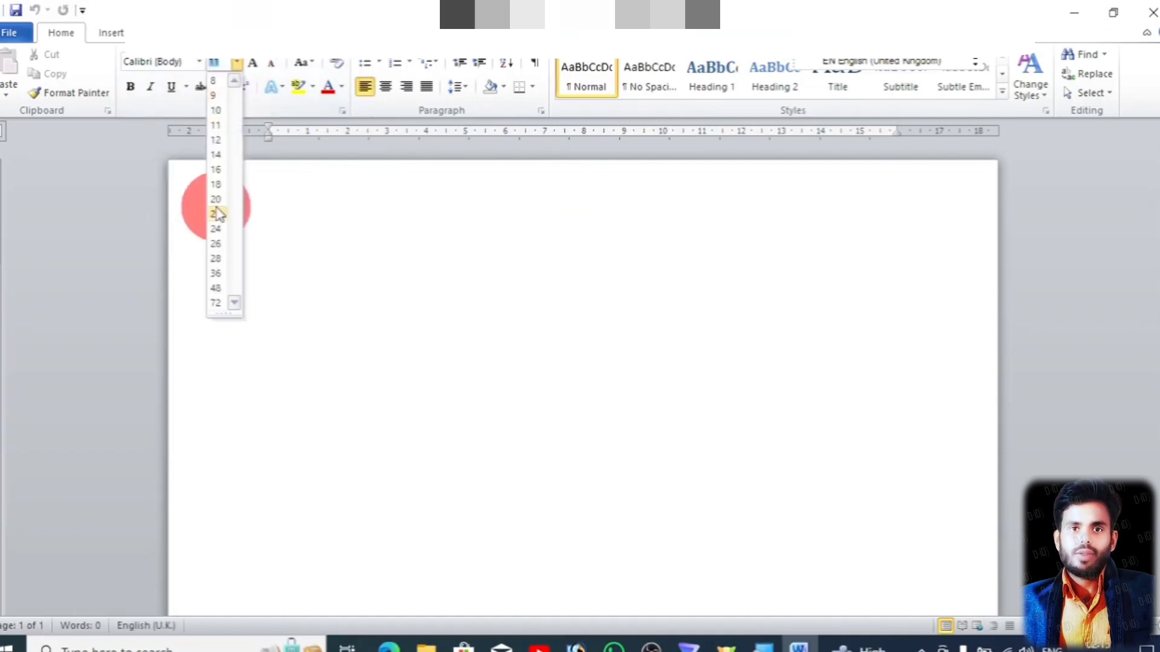
pyautogui.click(213, 204)
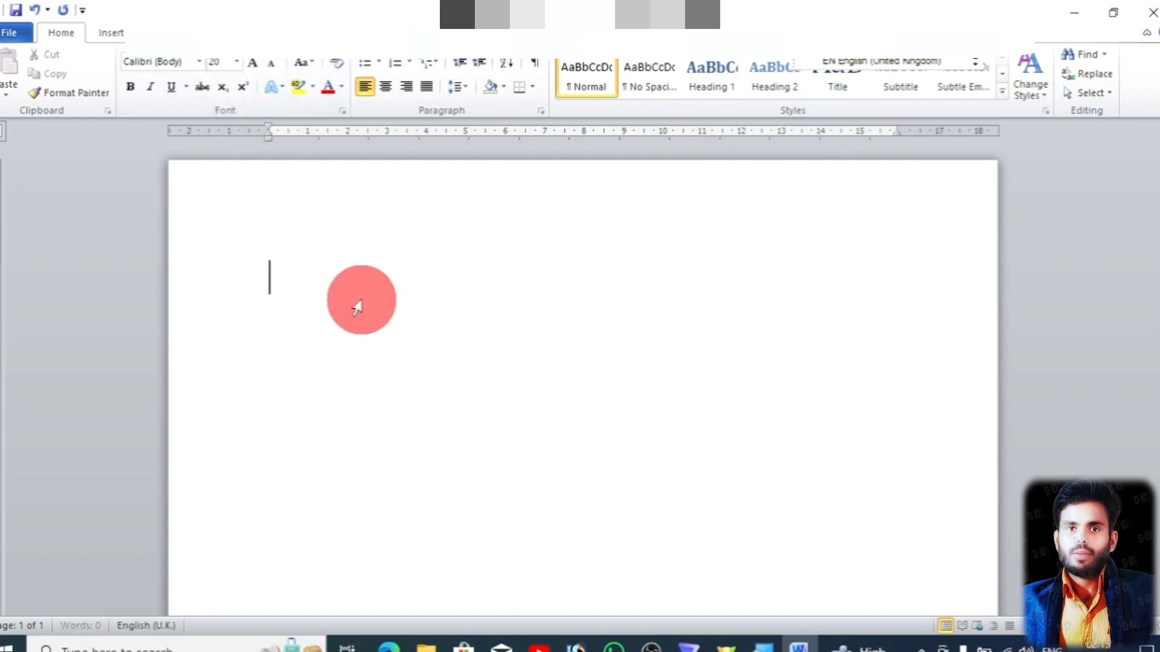
pyautogui.click(782, 139)
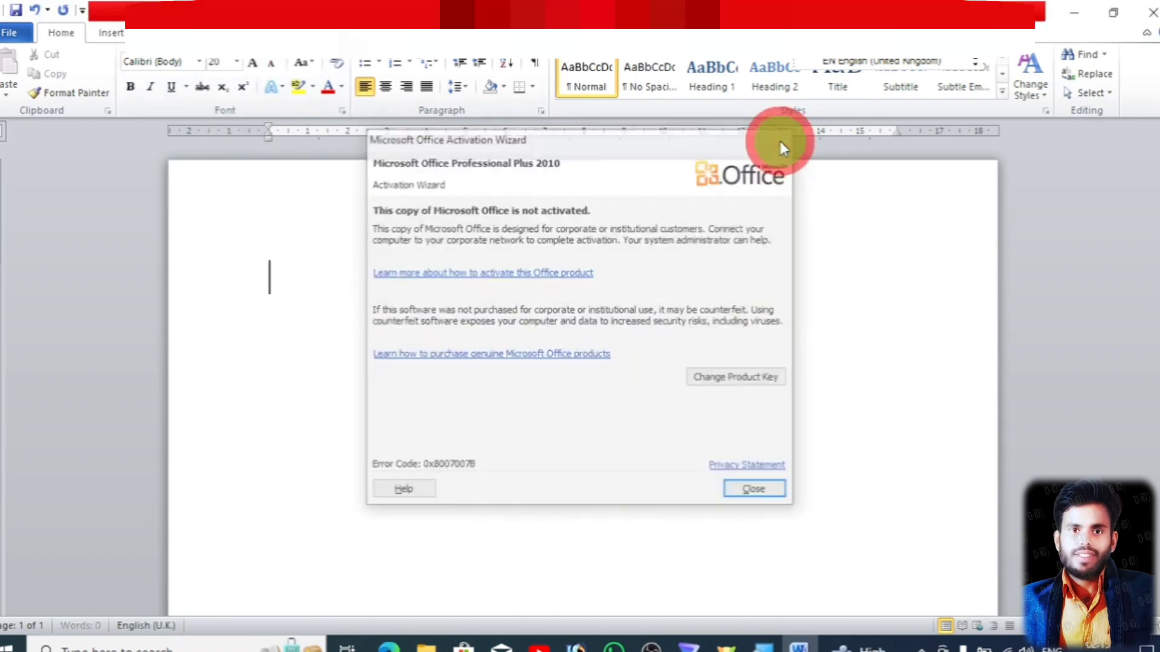
# Test English input on the blank page with the sample letters "d" and "dffg", clearing them each time
pyautogui.write('d')
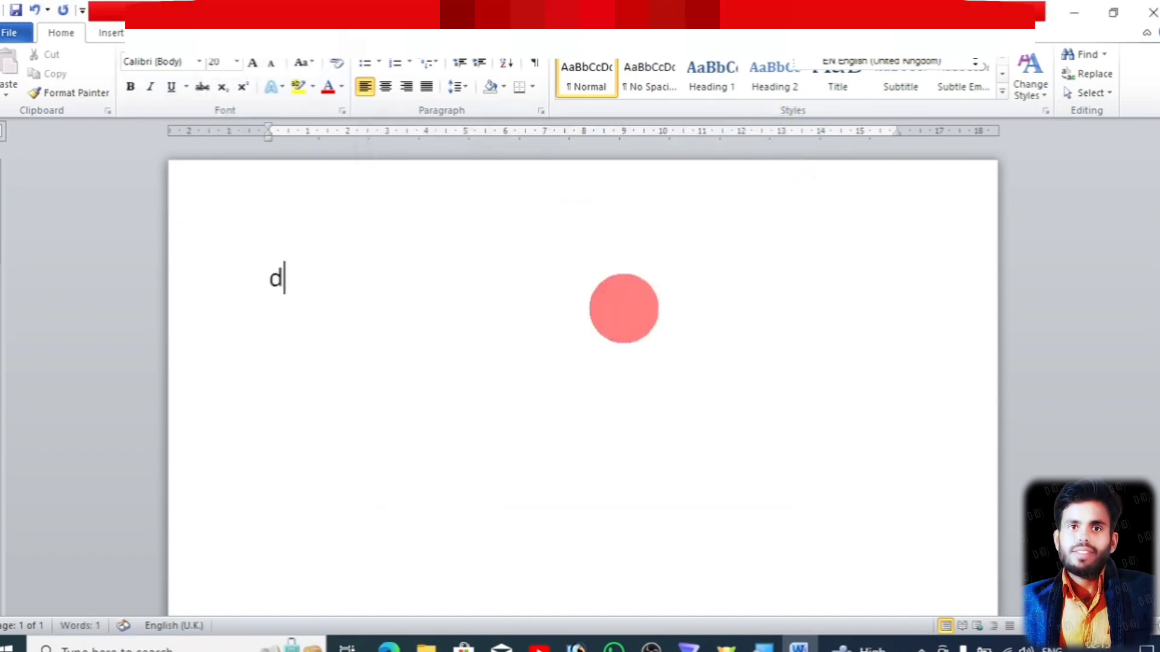
pyautogui.press('BackSpace')
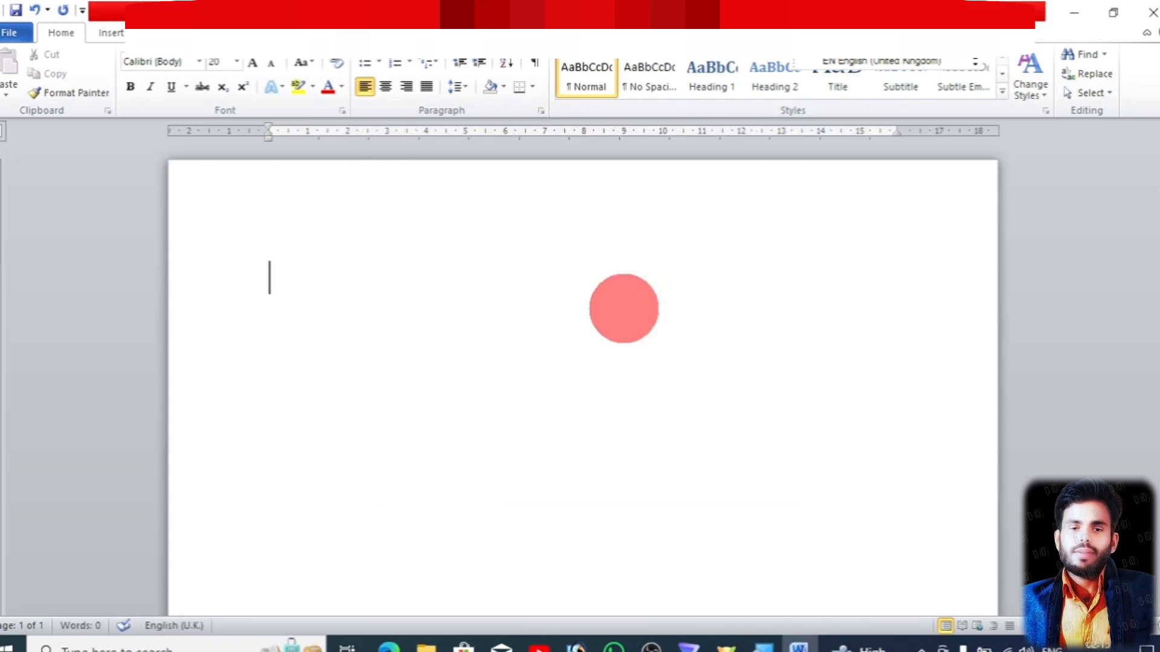
pyautogui.write('dffg')
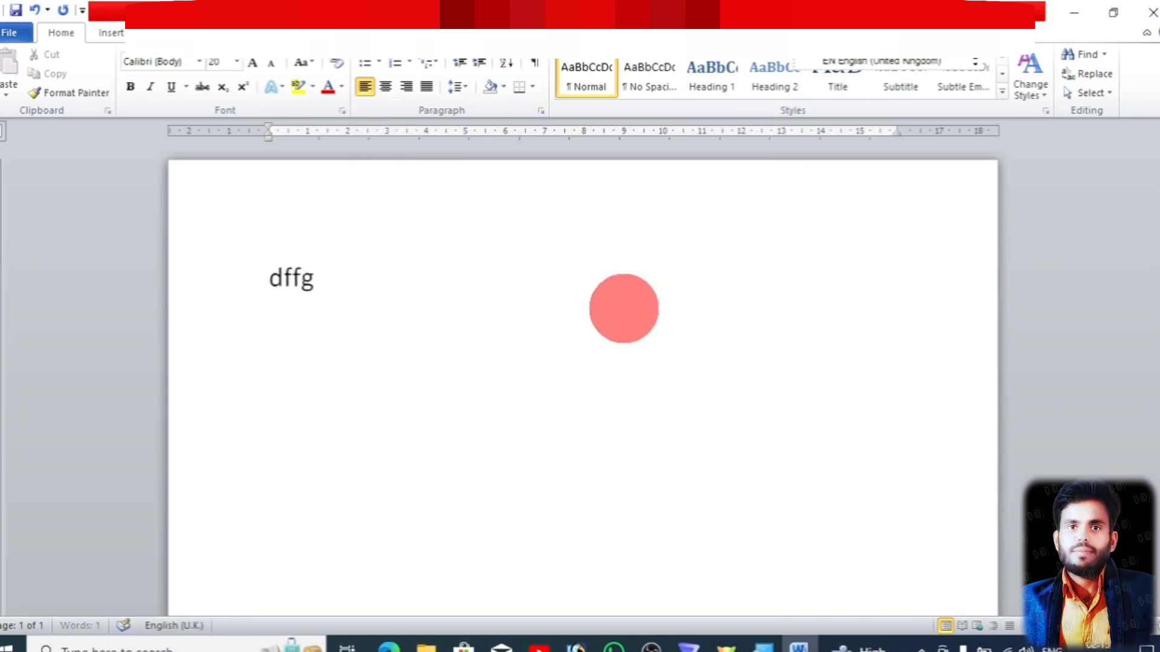
pyautogui.press('BackSpace')
pyautogui.press('BackSpace')
pyautogui.press('BackSpace')
pyautogui.press('BackSpace')
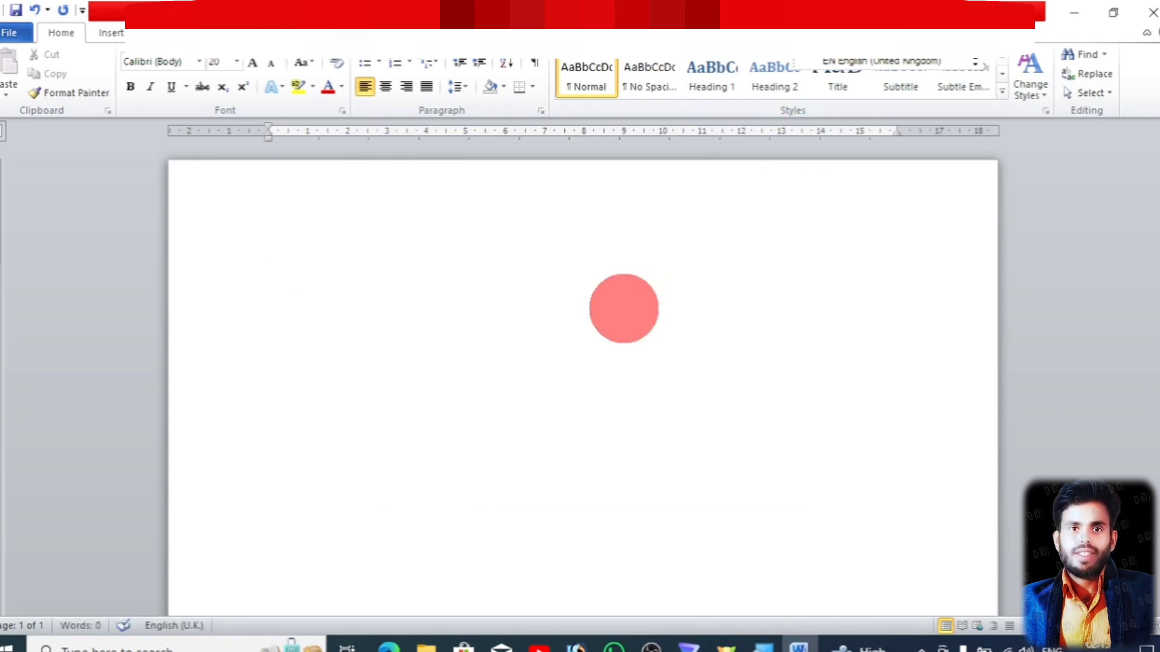
# Switch the input language to Hindi (India) and enter the sample characters "क ं े क ि ह यस ा र ी" in the document
pyautogui.hotkey('alt', 'shift')
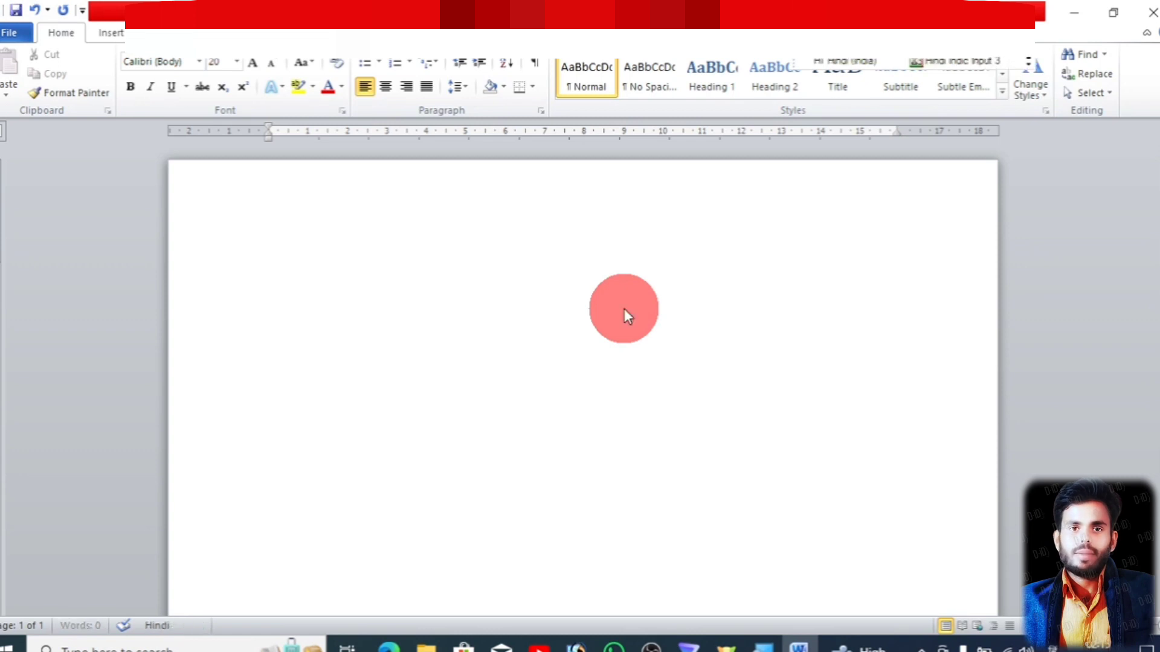
pyautogui.write('k ')
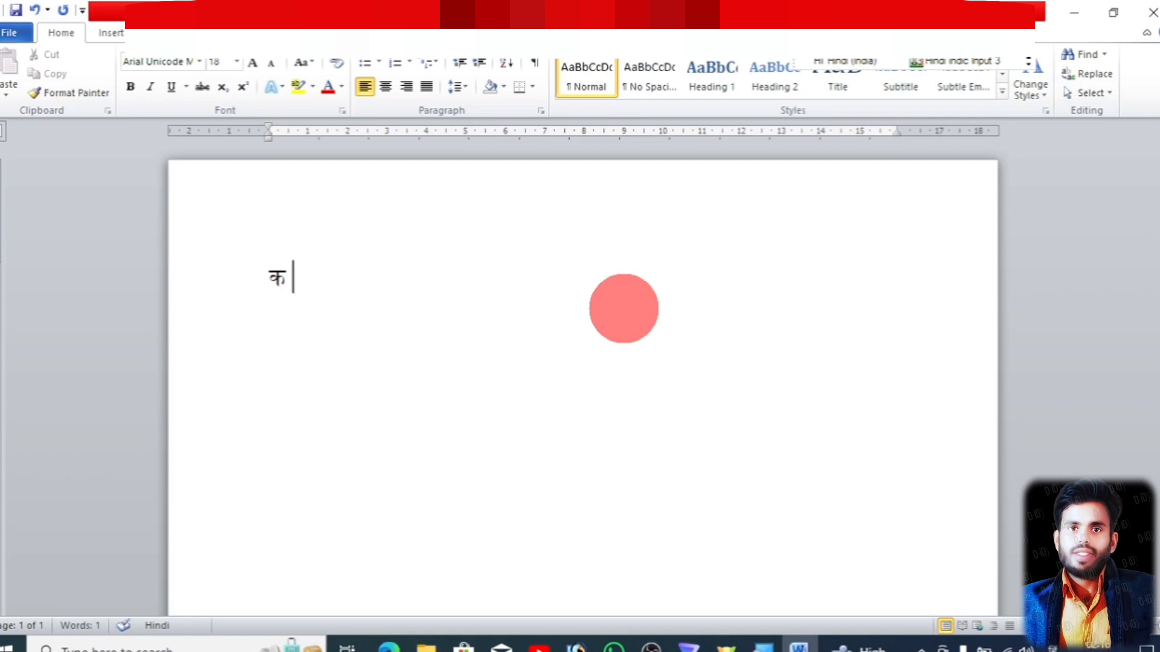
pyautogui.write('M ')
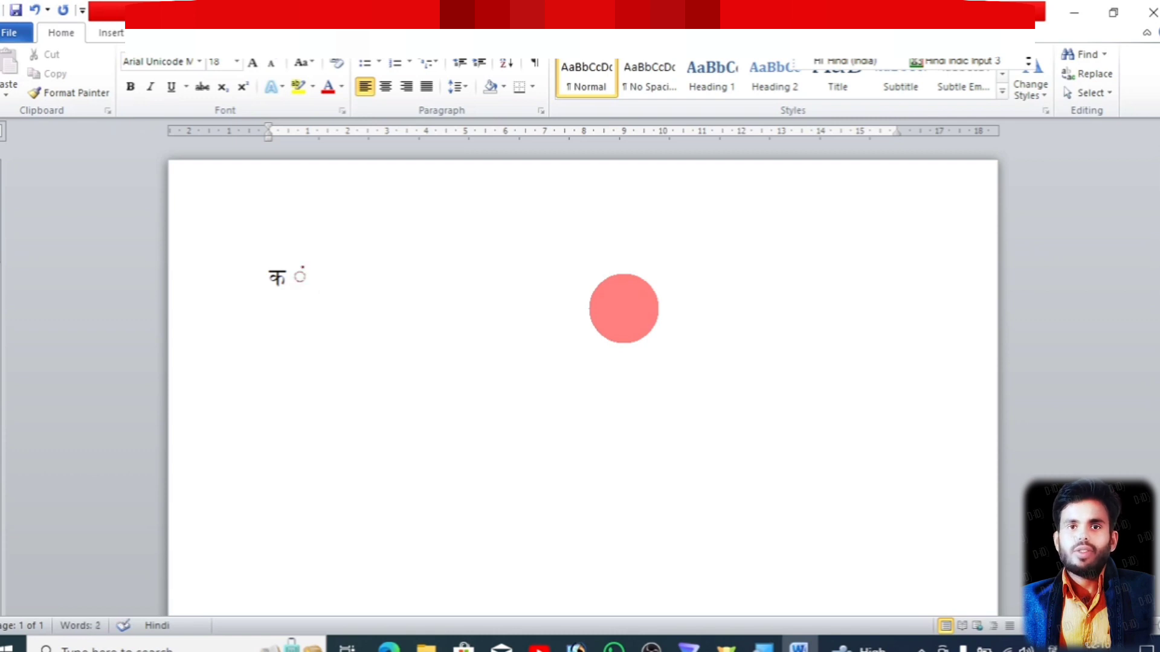
pyautogui.write('s k')
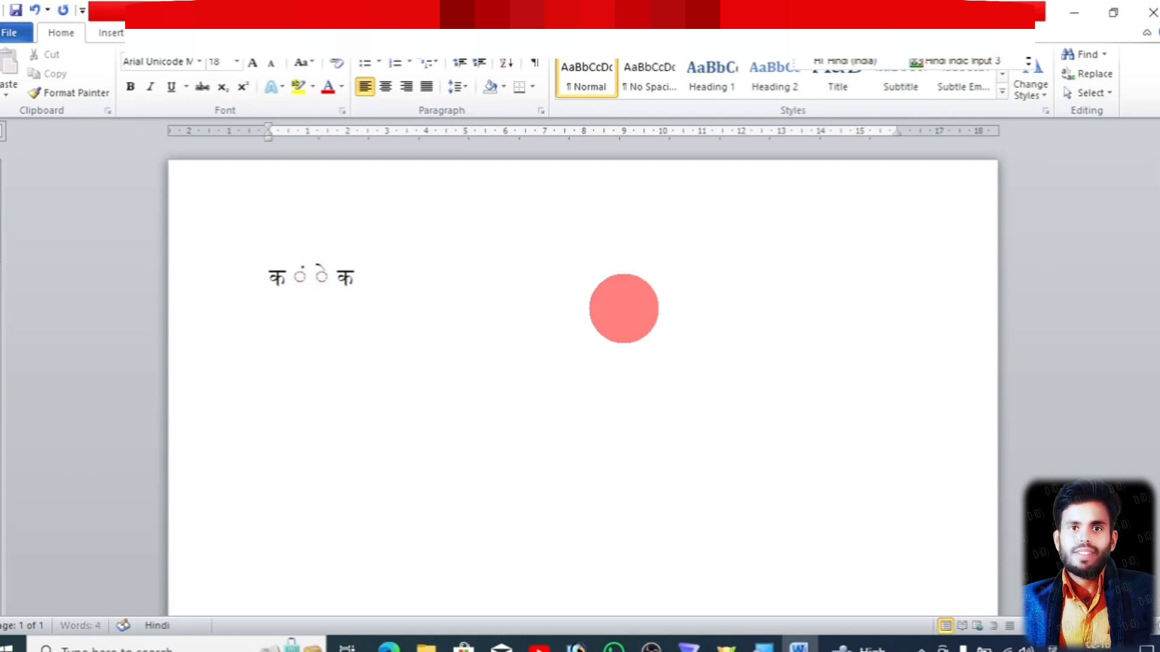
pyautogui.write(' ि ह')
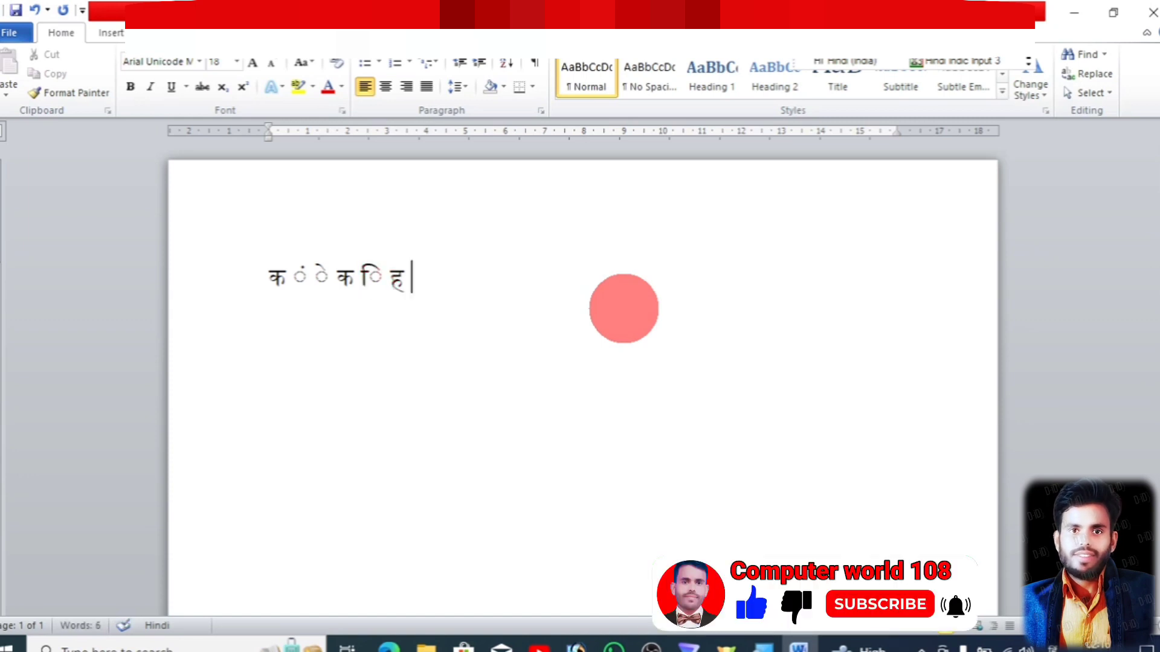
pyautogui.write('य')
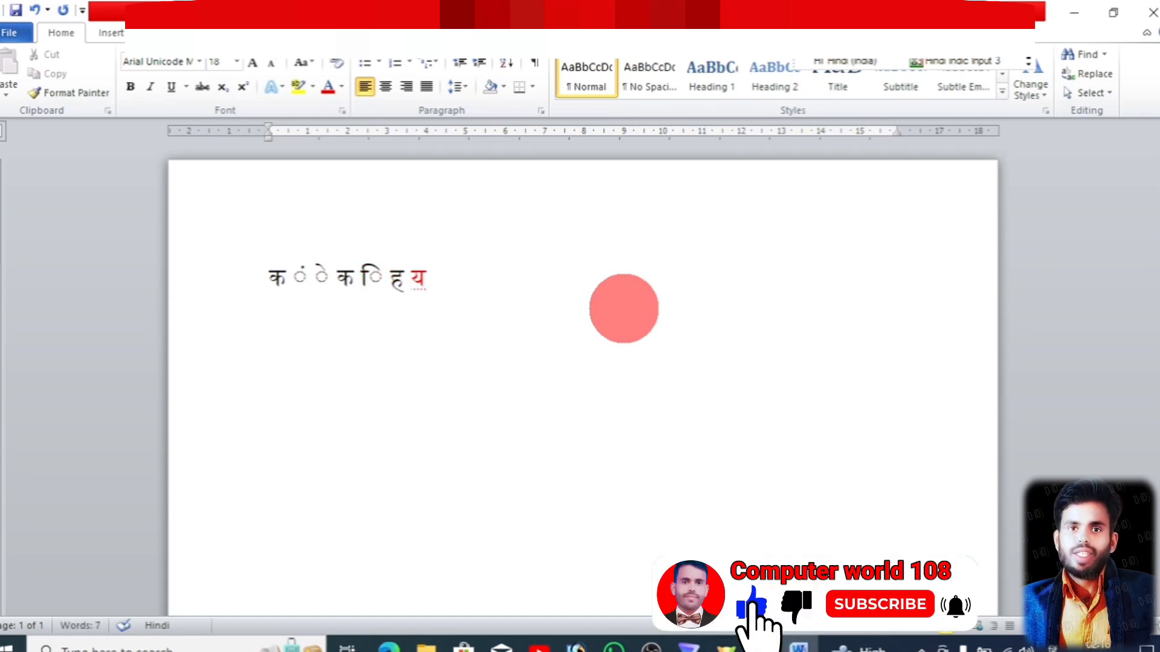
pyautogui.write('स ा')
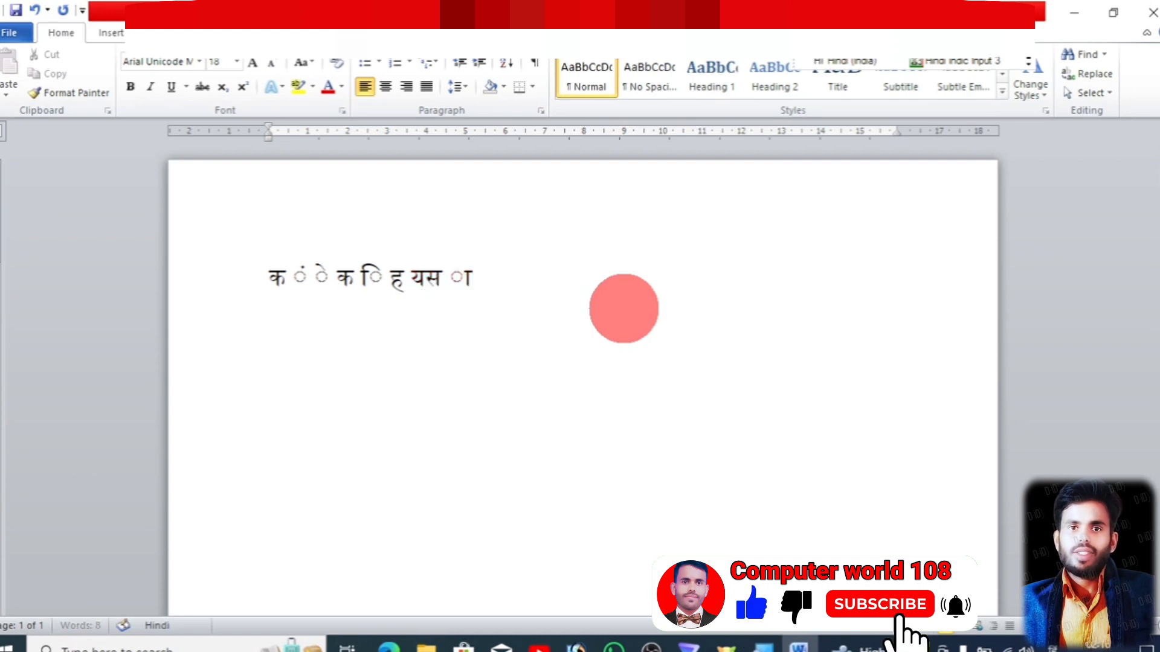
pyautogui.write(' र ी')
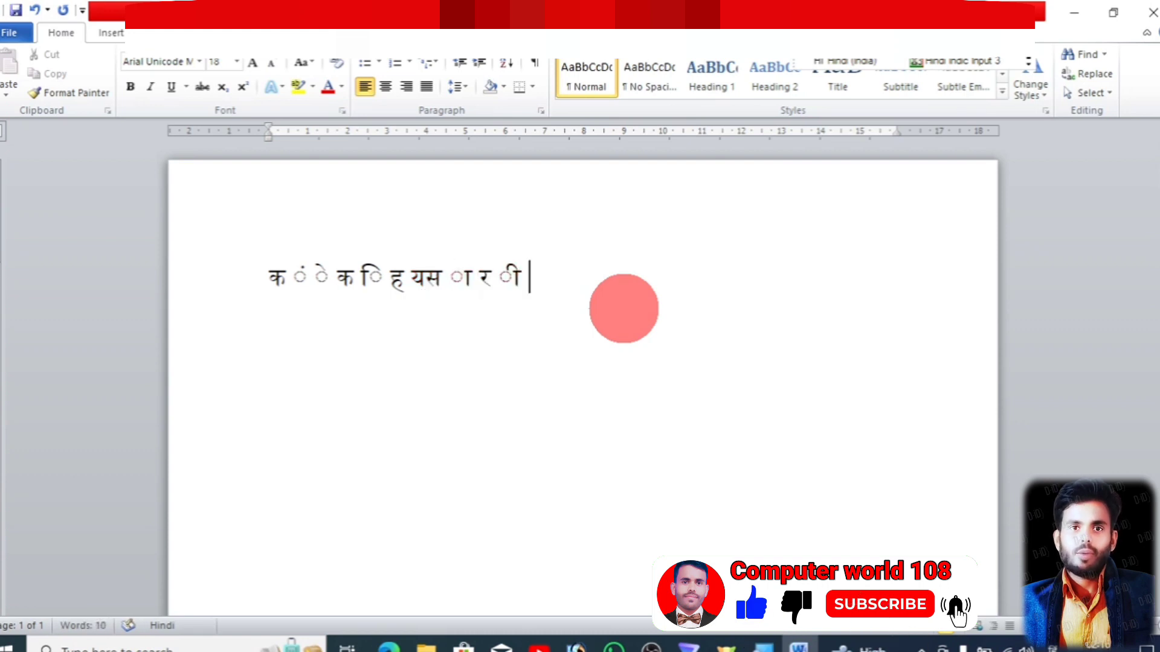